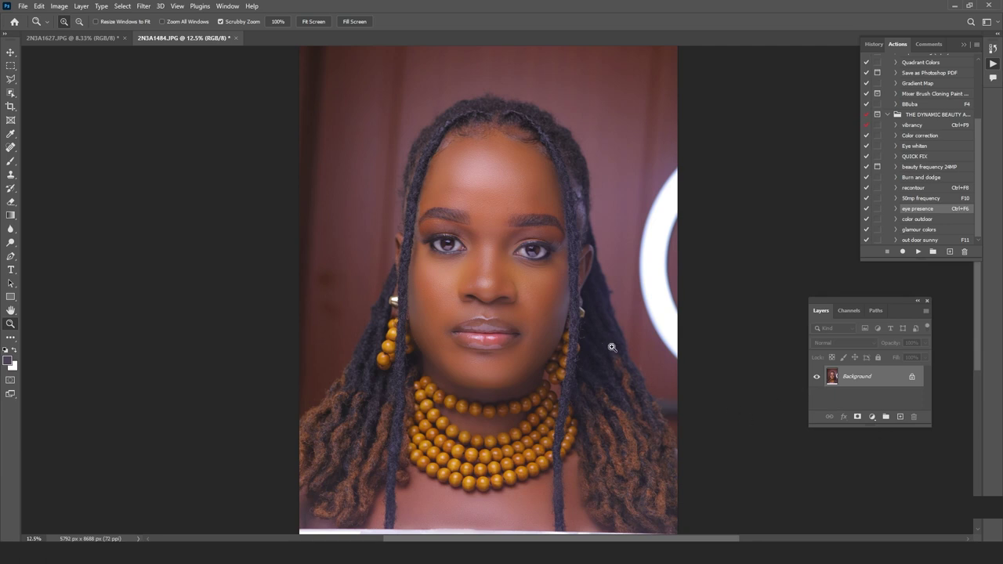
Duplicate the portrait's Background layer into a Background copy above the original
left_click(519, 222)
left_click(537, 243)
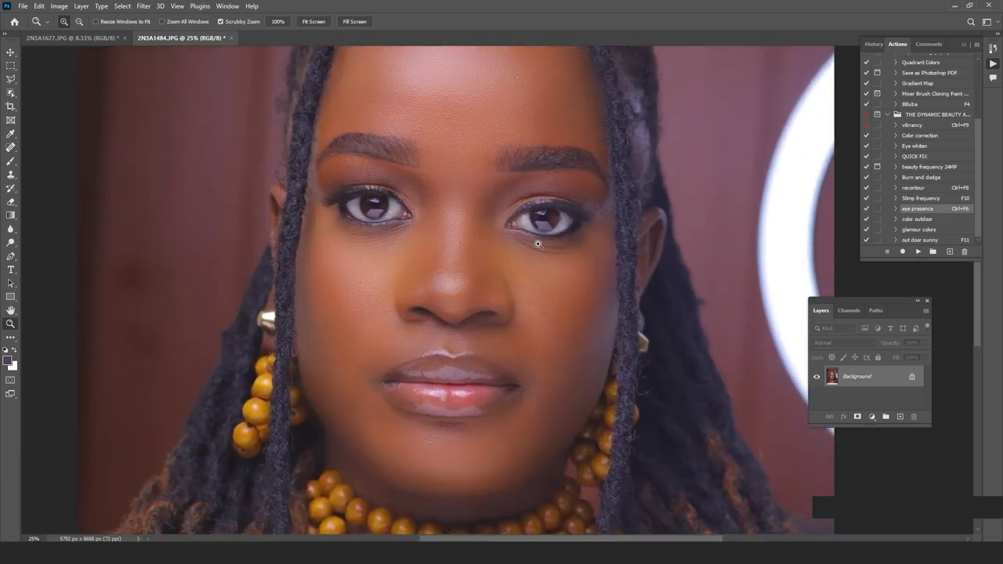
left_click(448, 213, "alt")
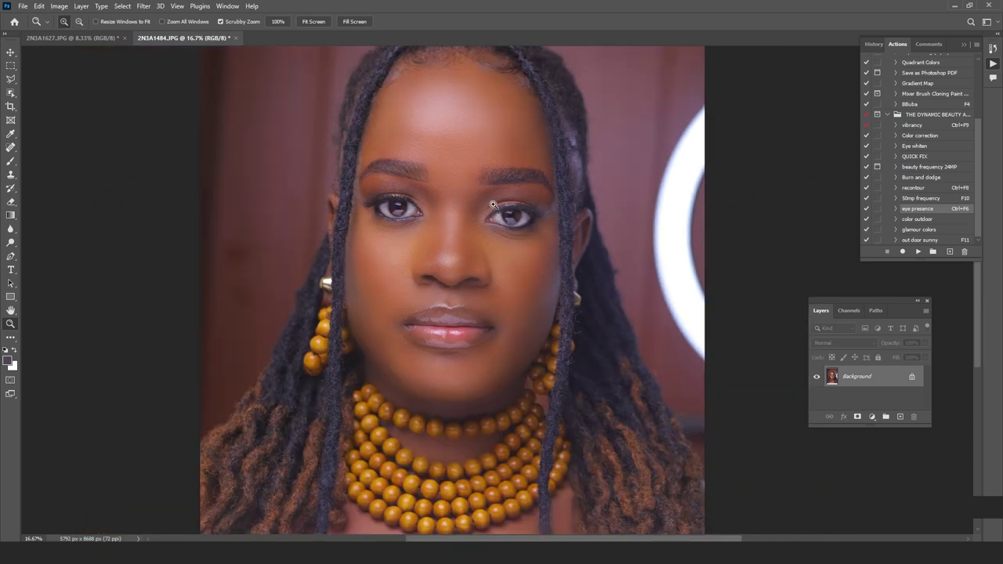
left_click_drag(494, 188, 512, 218)
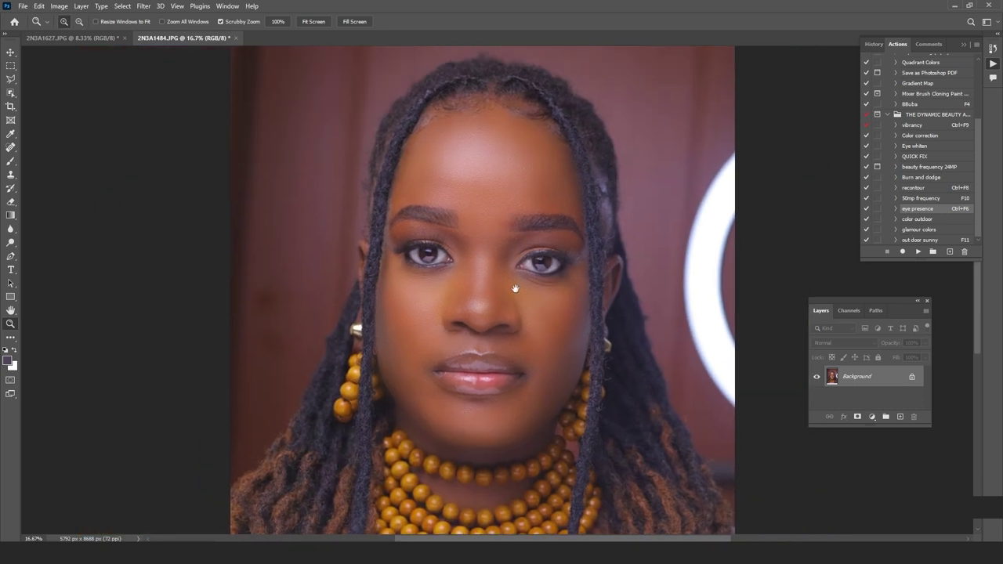
left_click_drag(516, 290, 502, 259)
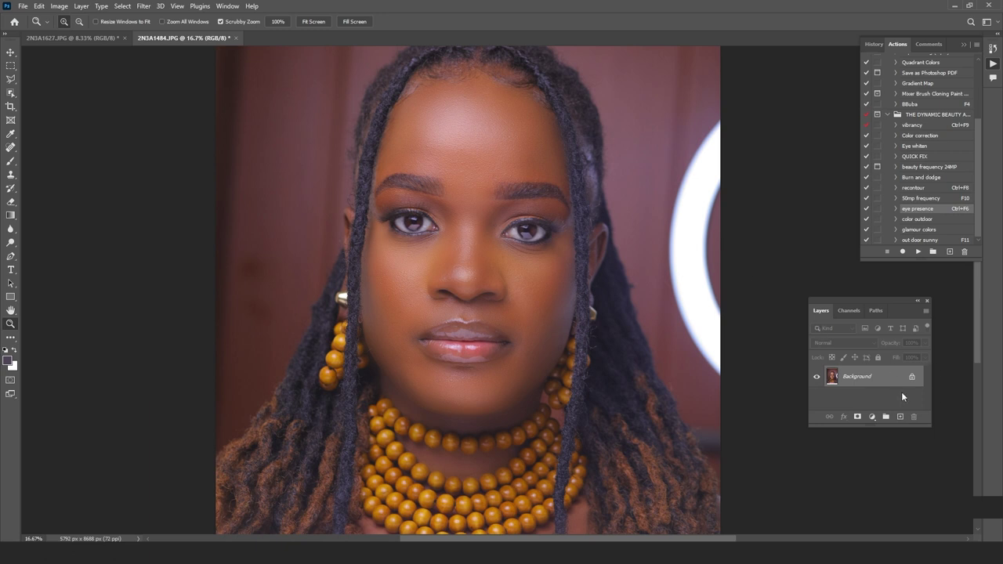
left_click_drag(898, 382, 901, 416)
double_click(876, 378)
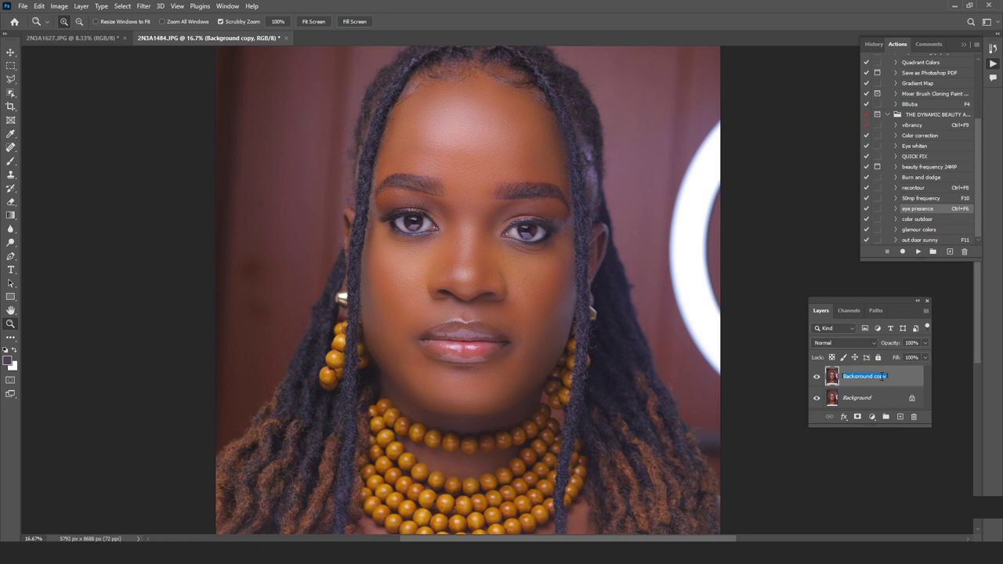
Rename the copy to Depth and run Filter > Retouch4me > Retouch4me Frequency Separation
type("De")
type("ci")
key("Return")
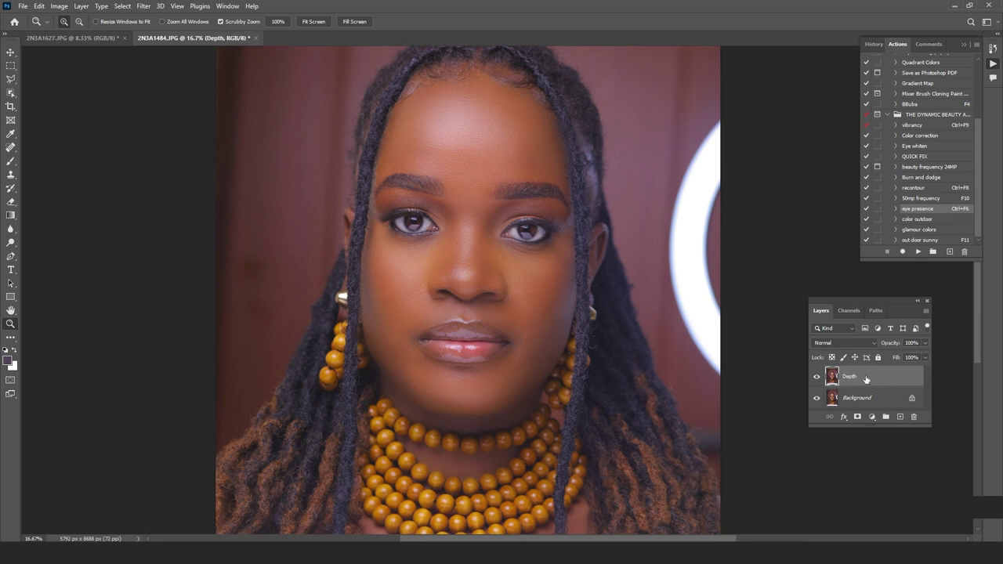
left_click(144, 7)
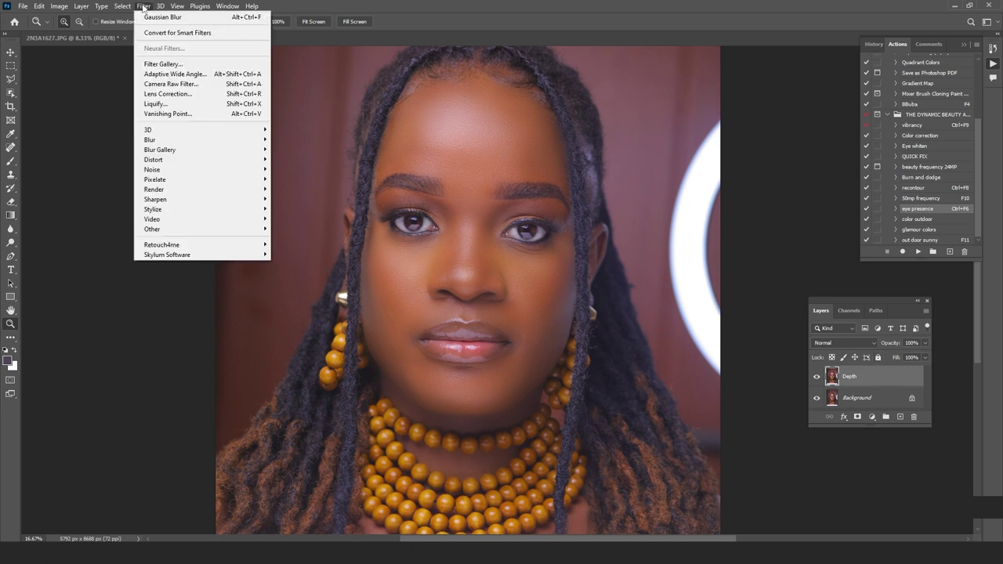
mouse_move(224, 247)
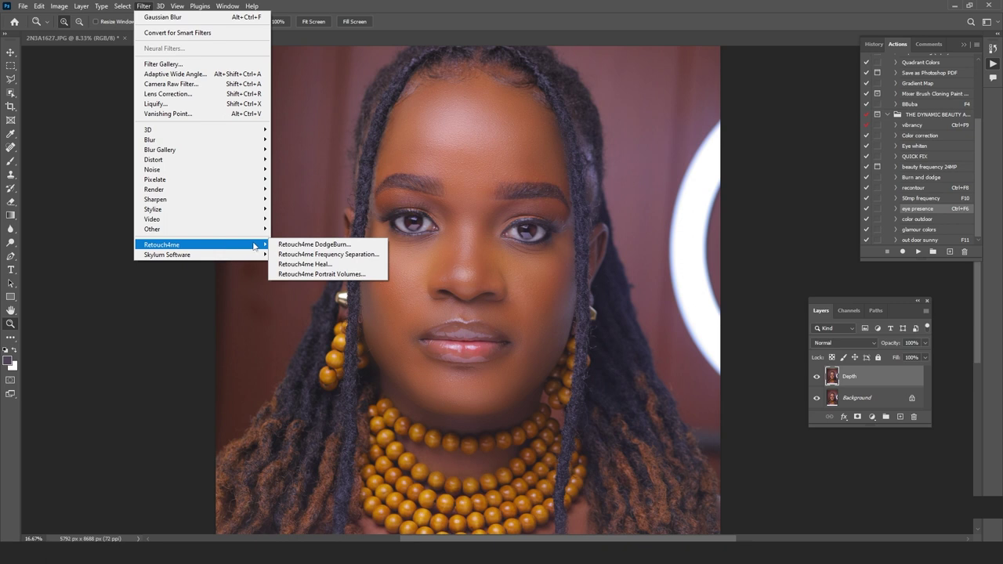
left_click(318, 258)
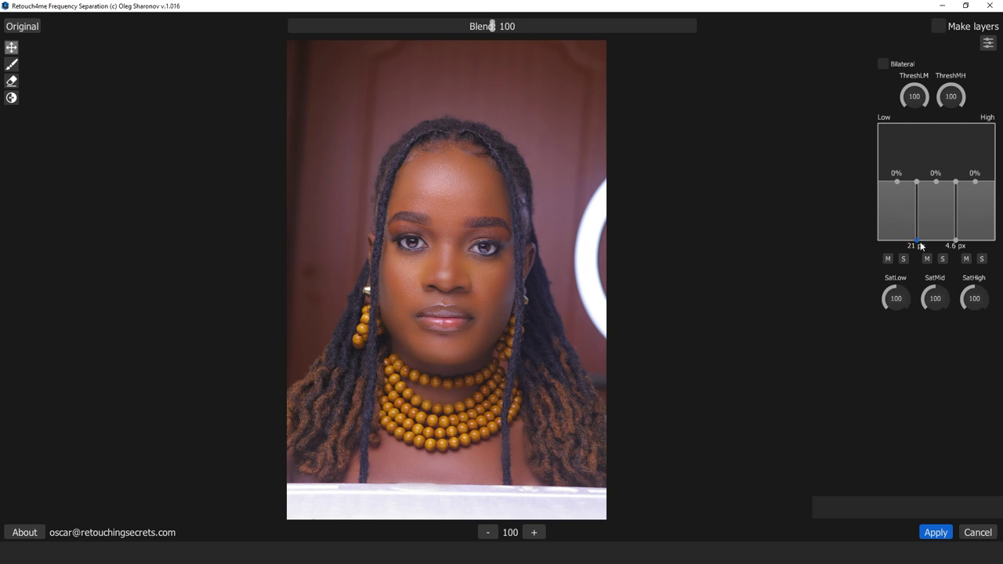
Raise the Low frequency band to +42% and move the Low/Mid split to 15 px
left_click_drag(898, 182, 898, 172)
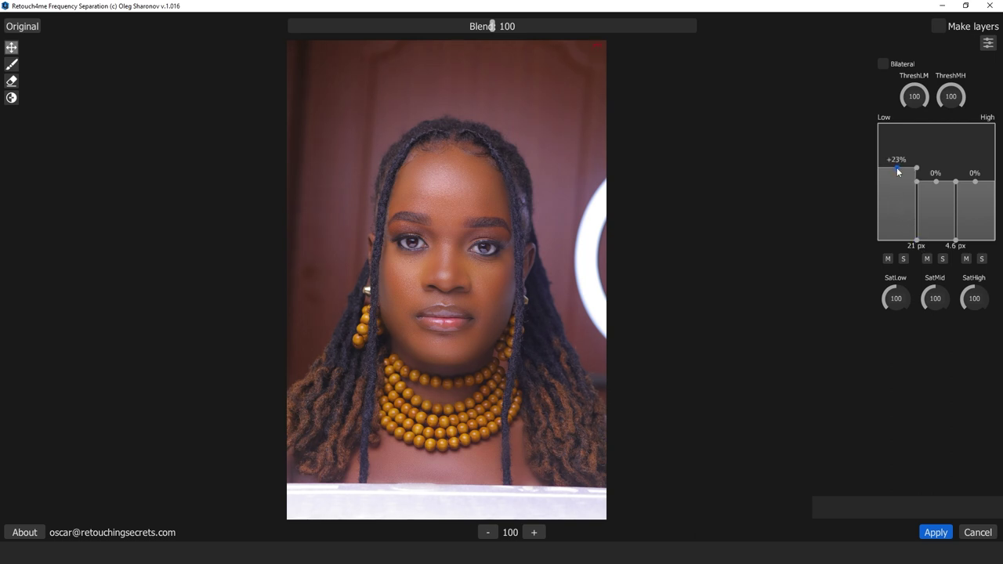
left_click_drag(898, 172, 898, 177)
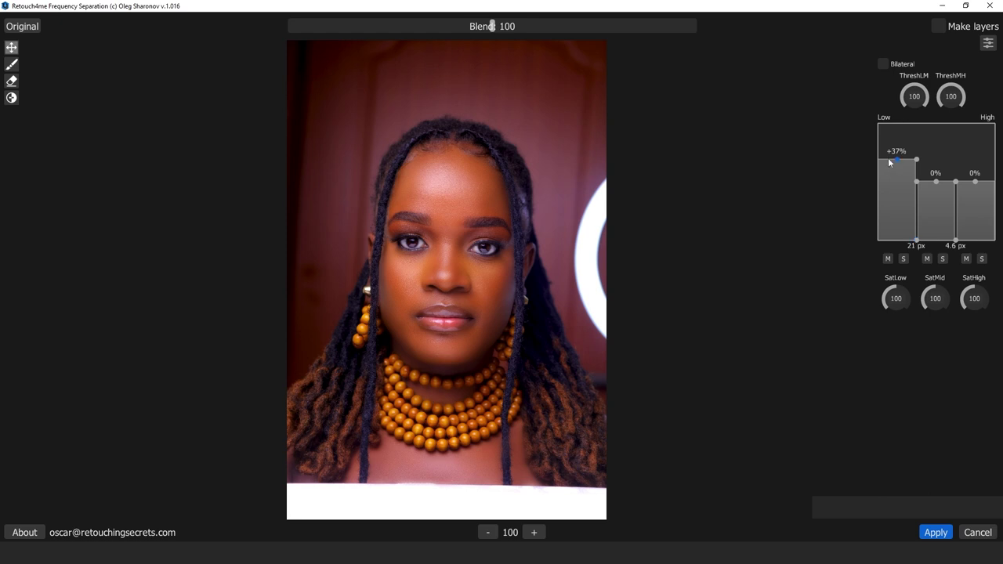
left_click_drag(898, 160, 897, 157)
left_click_drag(918, 244, 925, 245)
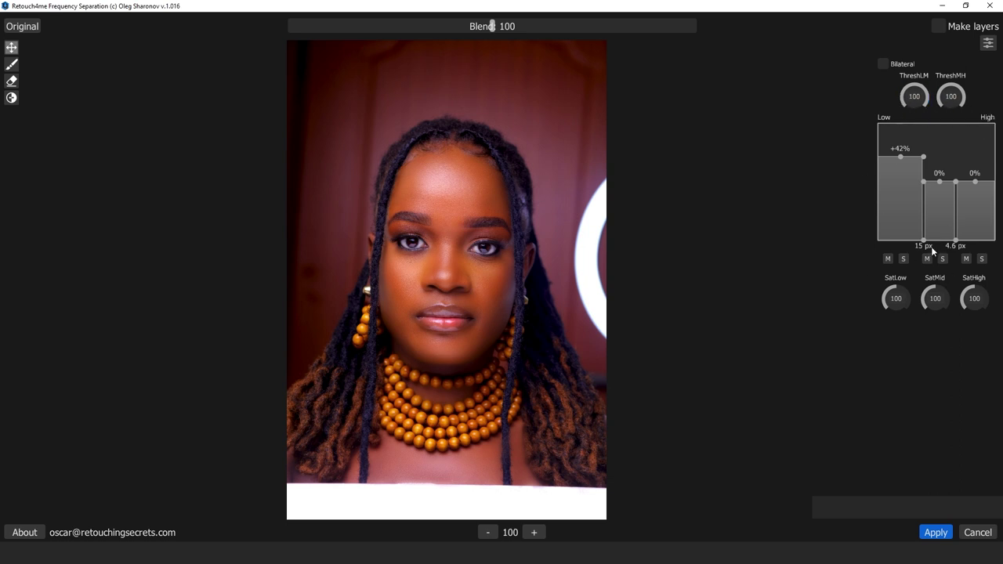
Set the Blend strength to 104 and apply the frequency separation to the portrait
left_click(506, 29)
left_click(516, 28)
left_click(507, 29)
left_click_drag(507, 32, 502, 29)
left_click(936, 534)
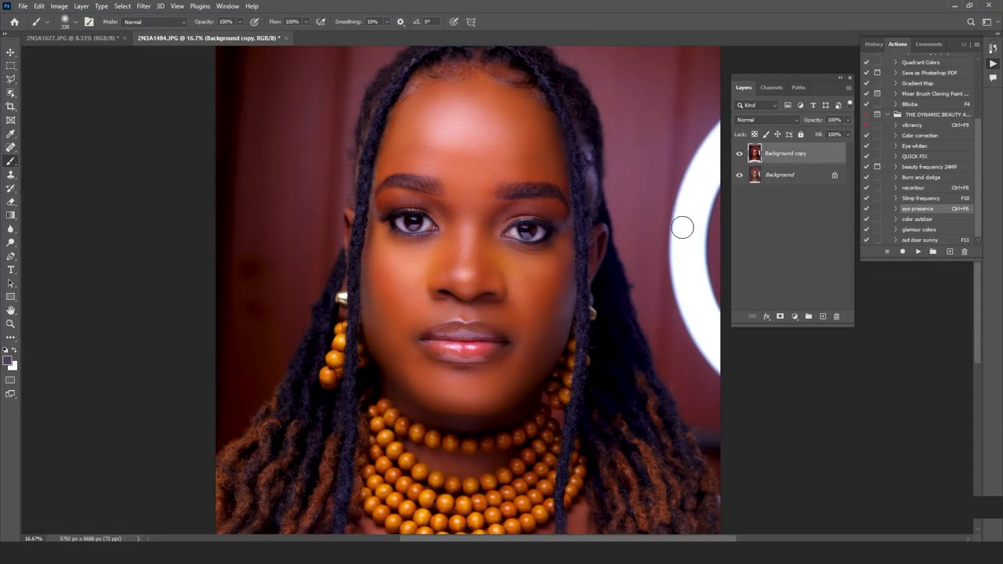
Compare the masked Background copy at 74% opacity against the original by toggling its visibility
left_click(738, 155)
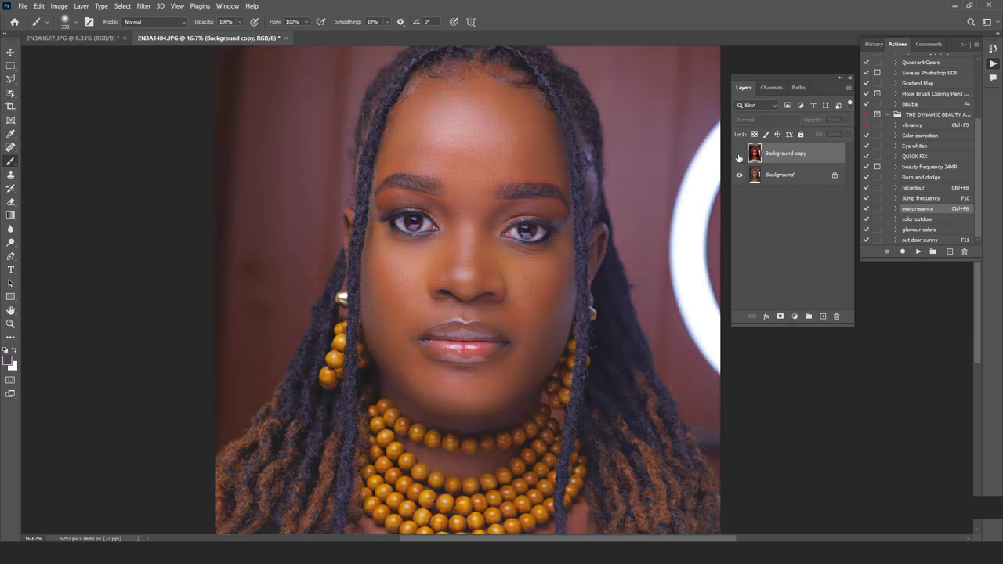
left_click(738, 155)
left_click(738, 154)
left_click(738, 154)
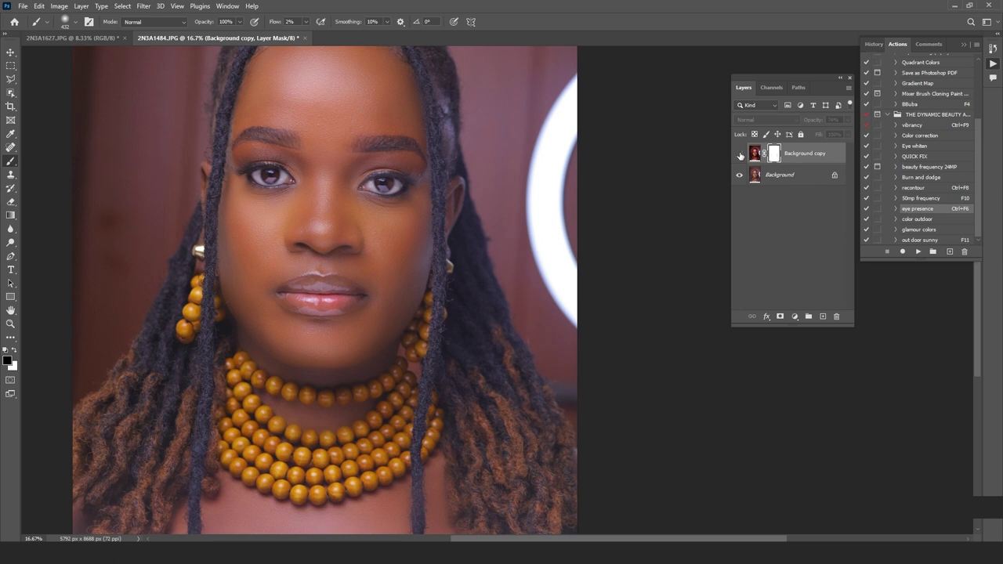
left_click(739, 154)
left_click(739, 154)
left_click(738, 154)
scroll(473, 271, "up", 4)
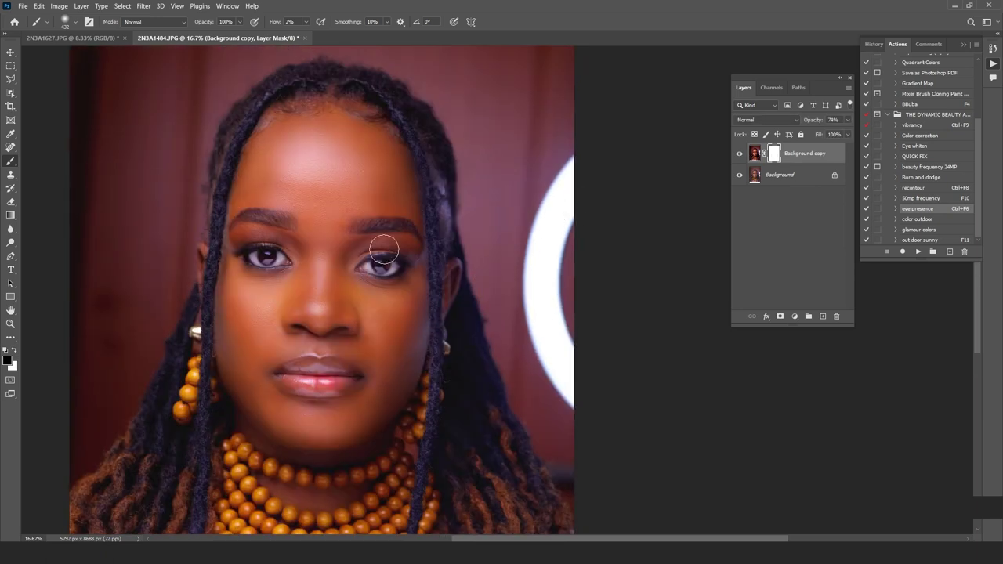
left_click(739, 155)
left_click(739, 155)
left_click(739, 155)
left_click(739, 154)
left_click(738, 155)
left_click(739, 154)
left_click(795, 316)
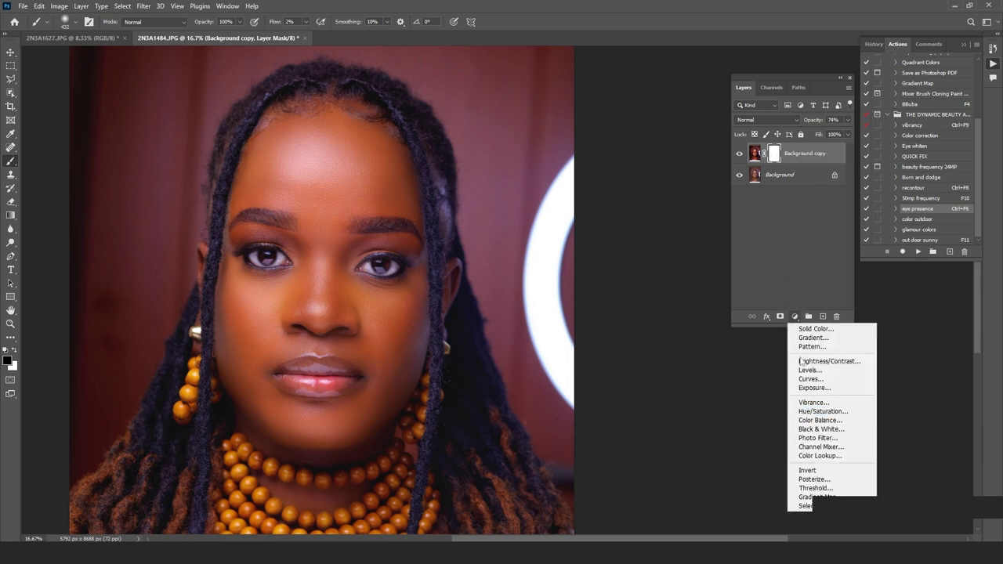
Add a Hue/Saturation adjustment clipped to the Background copy with Saturation -18
left_click(809, 412)
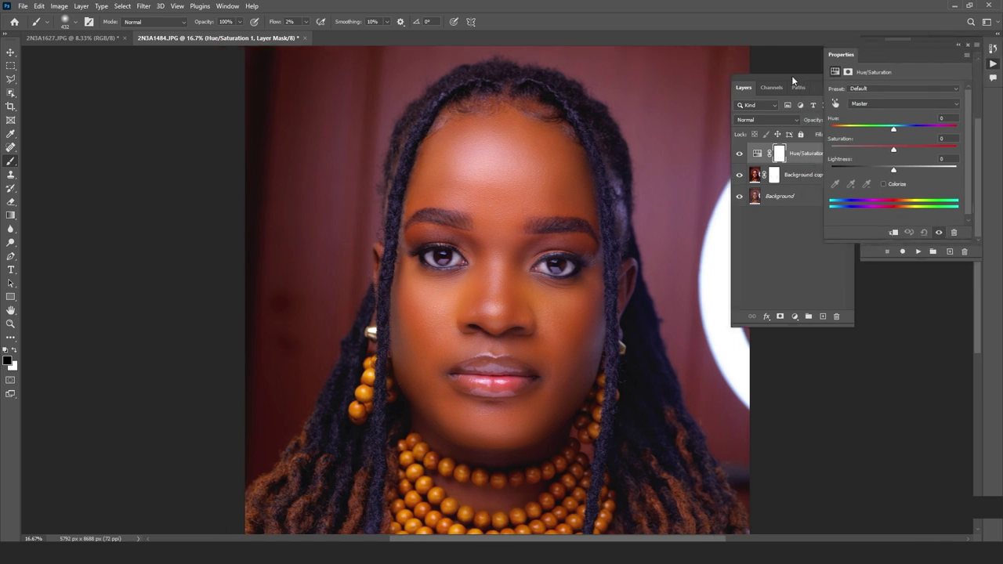
left_click(791, 78)
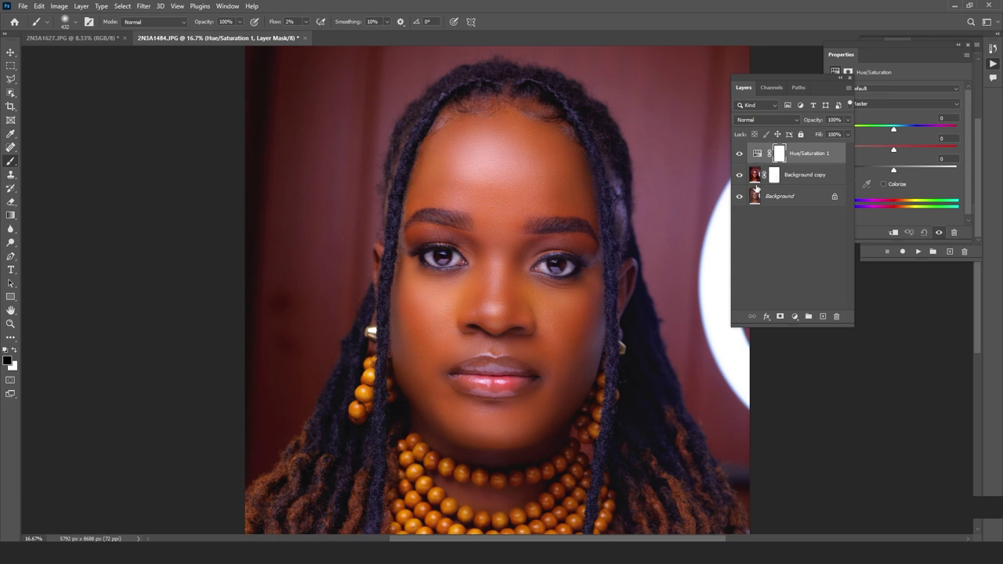
left_click(893, 232)
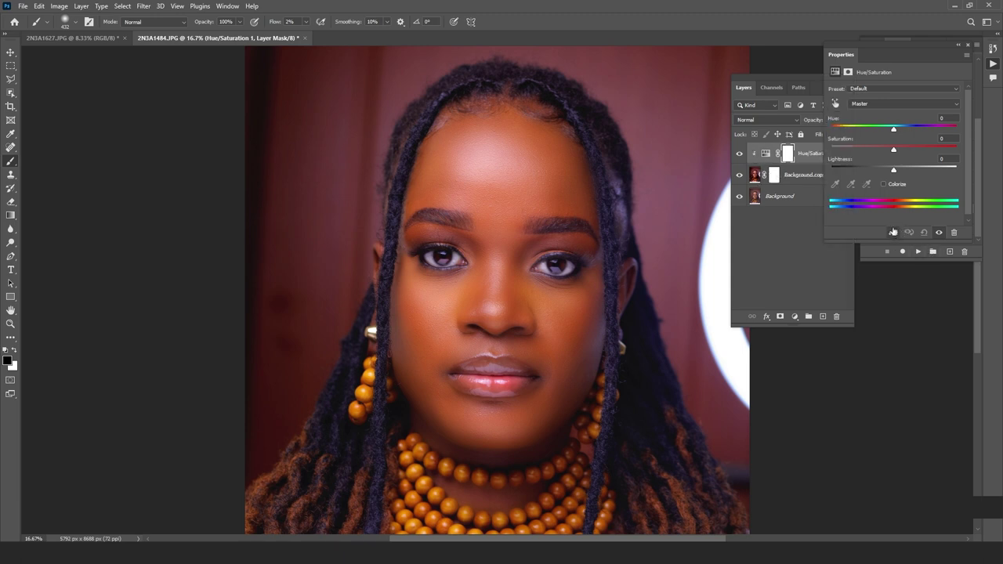
left_click_drag(904, 60, 936, 89)
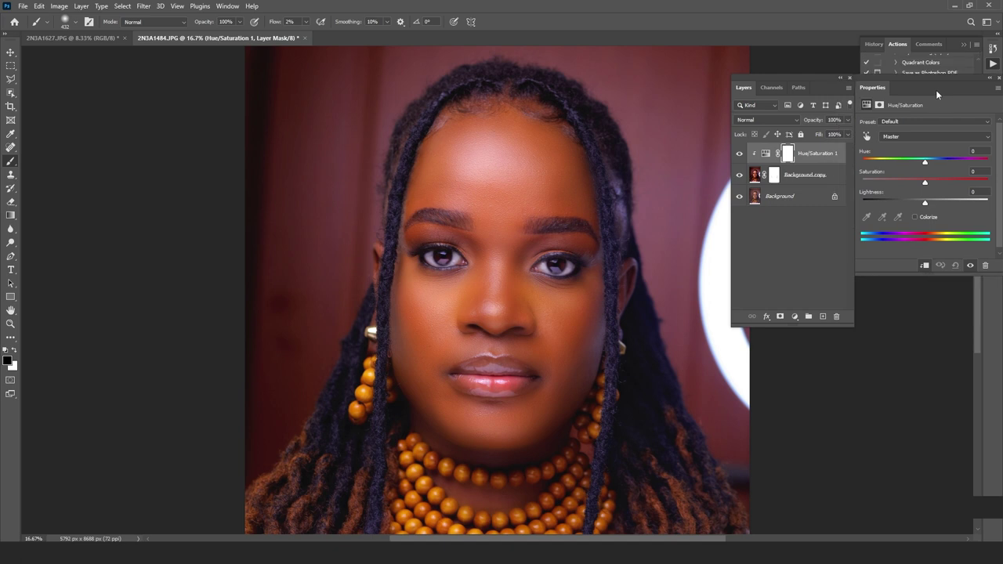
left_click(920, 183)
left_click_drag(917, 182, 913, 182)
left_click(740, 154)
left_click(740, 154)
left_click(740, 155)
left_click(741, 155)
Group the Background copy and Hue/Saturation layer into Group 1 and compare with the original
left_click(828, 182, "shift")
left_click_drag(828, 182, 809, 316)
left_click(742, 149)
left_click(742, 149)
left_click(741, 149)
Change the Hue/Saturation adjustment inside Group 1 to Saturation -7
left_click(741, 148)
left_click(742, 149)
left_click(741, 149)
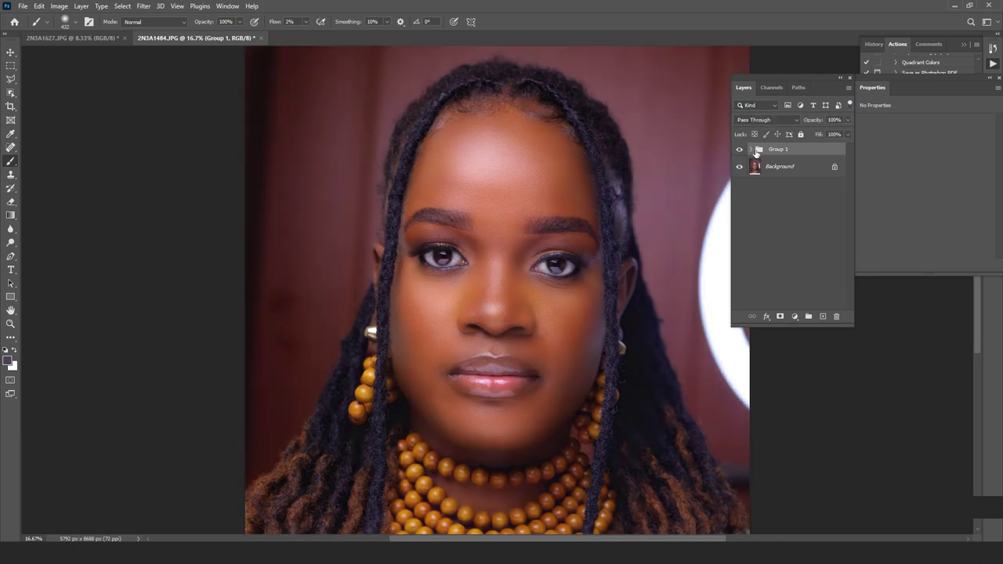
left_click(752, 149)
left_click(775, 166)
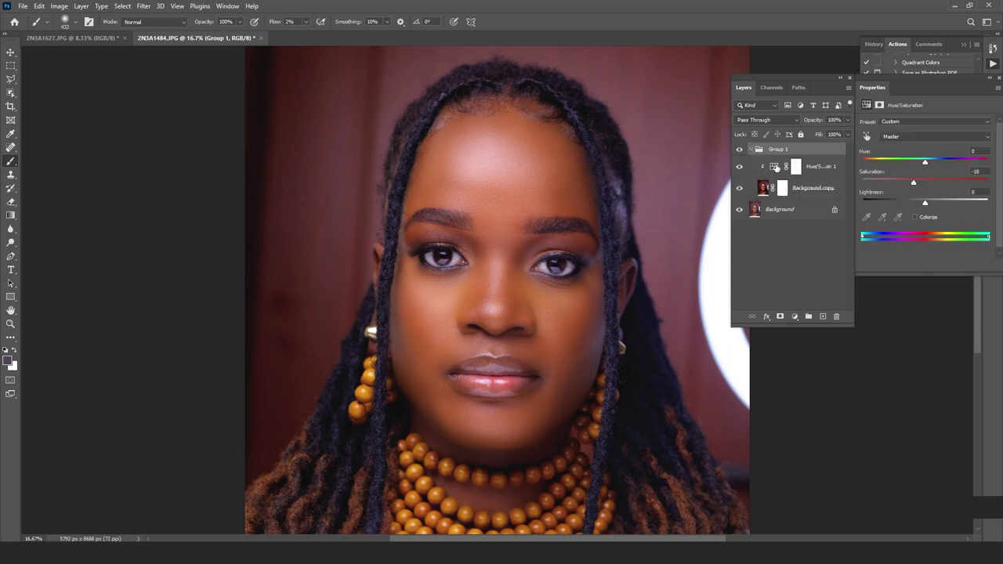
left_click(921, 183)
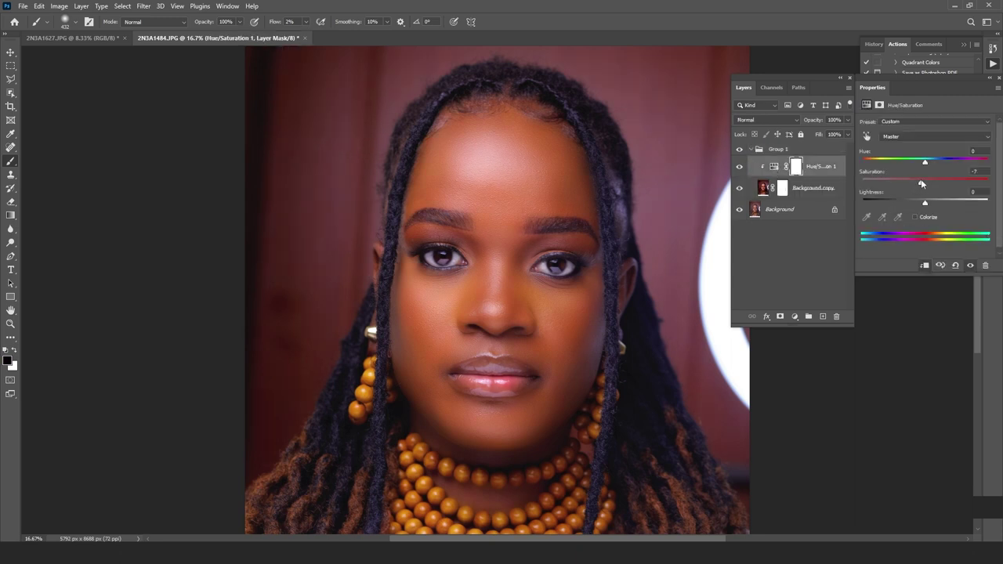
Toggle Group 1 on and off to compare the retouch with the original portrait
left_click(749, 152)
left_click(739, 152)
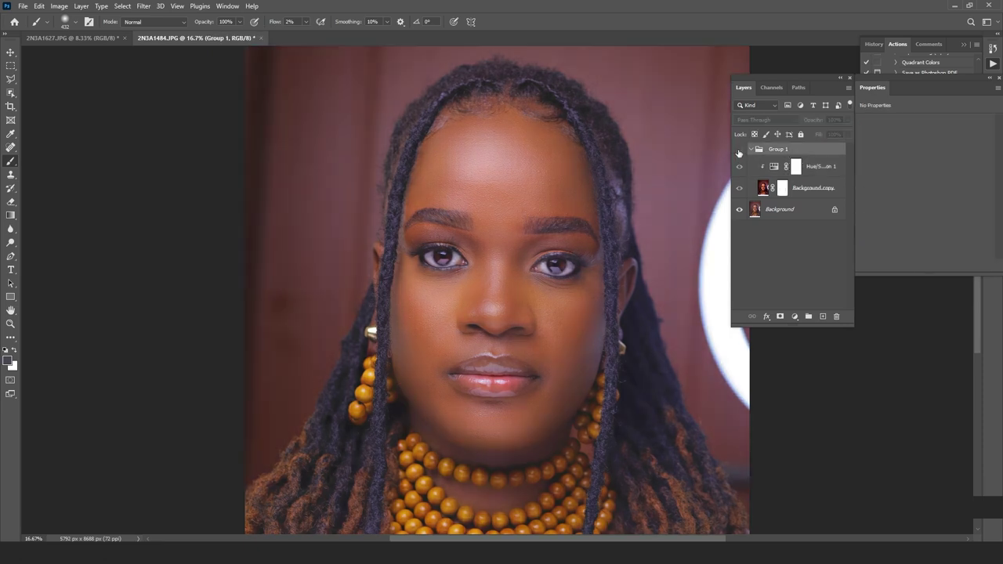
left_click(739, 152)
left_click(738, 152)
left_click(739, 152)
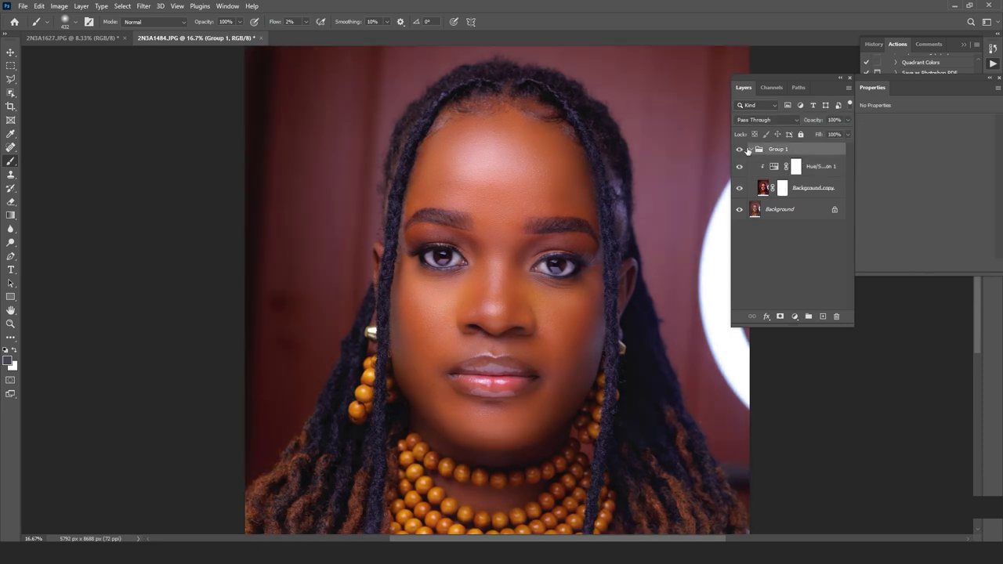
left_click(750, 149)
left_click_drag(549, 224, 477, 197)
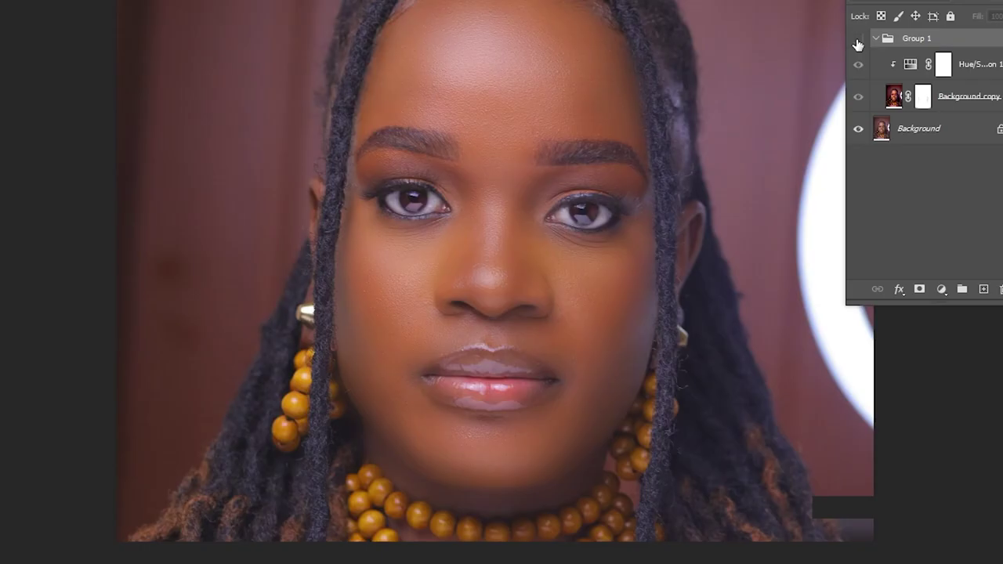
Rename the group to AI and hide it so the original portrait shows
left_click(857, 41)
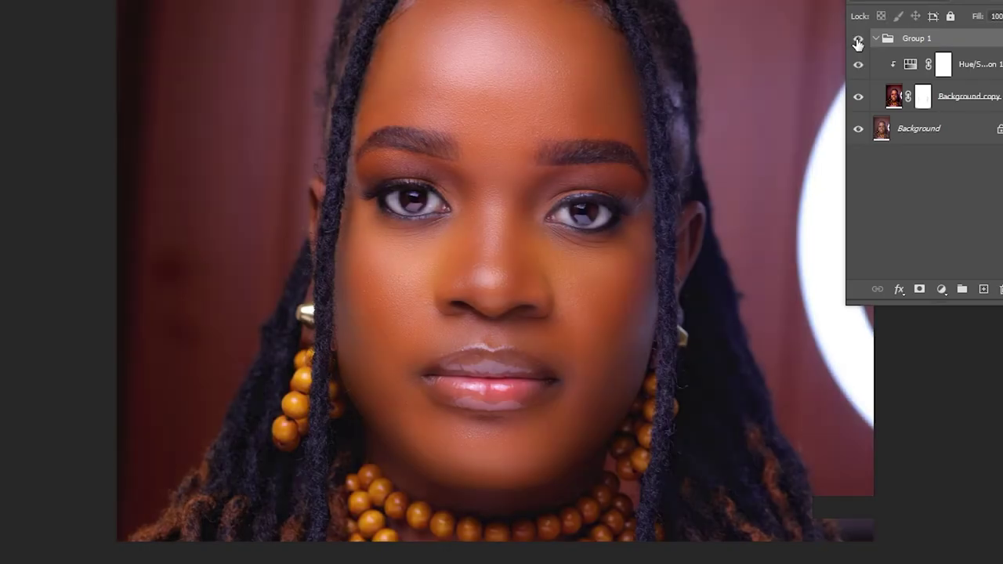
left_click(858, 41)
left_click(857, 40)
left_click(875, 39)
left_click_drag(607, 150, 467, 111)
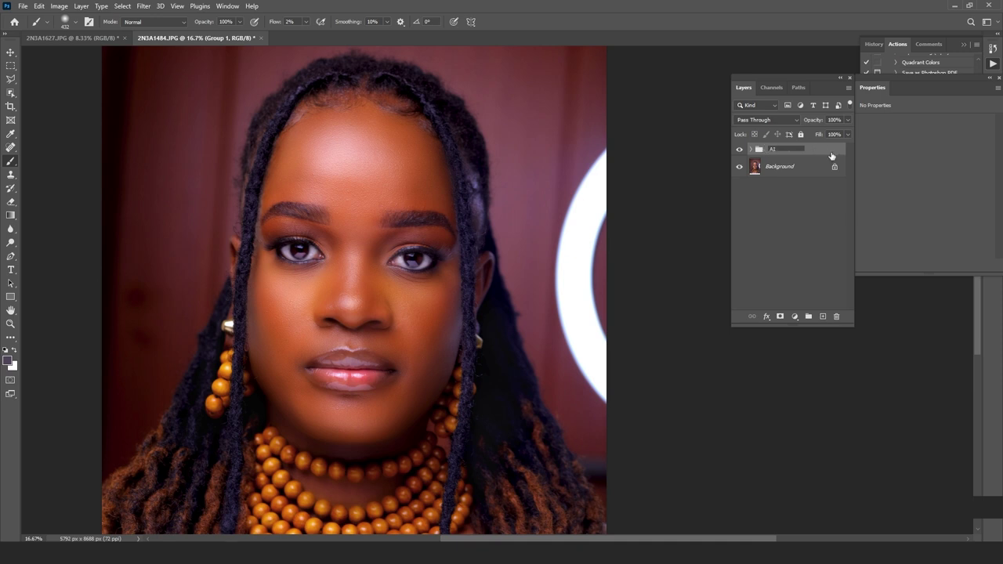
key("Return")
left_click(740, 150)
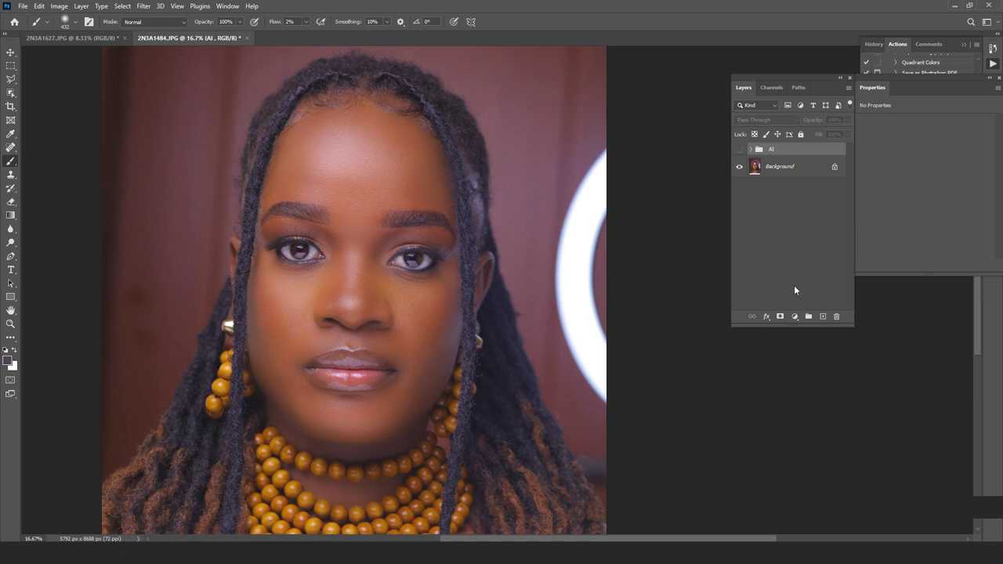
Add a Curves adjustment with its midpoint pulled down to darken the portrait
left_click(794, 317)
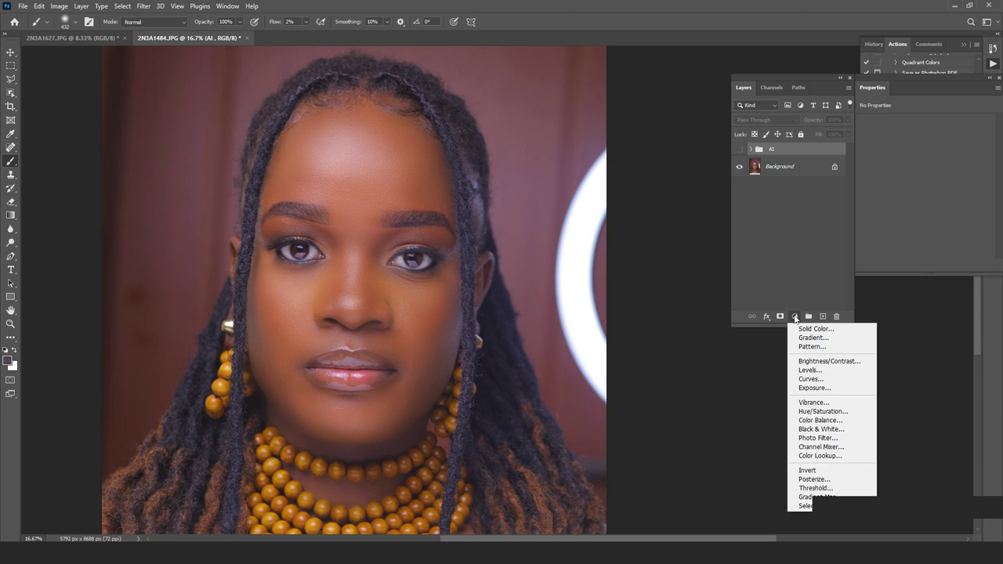
left_click(831, 380)
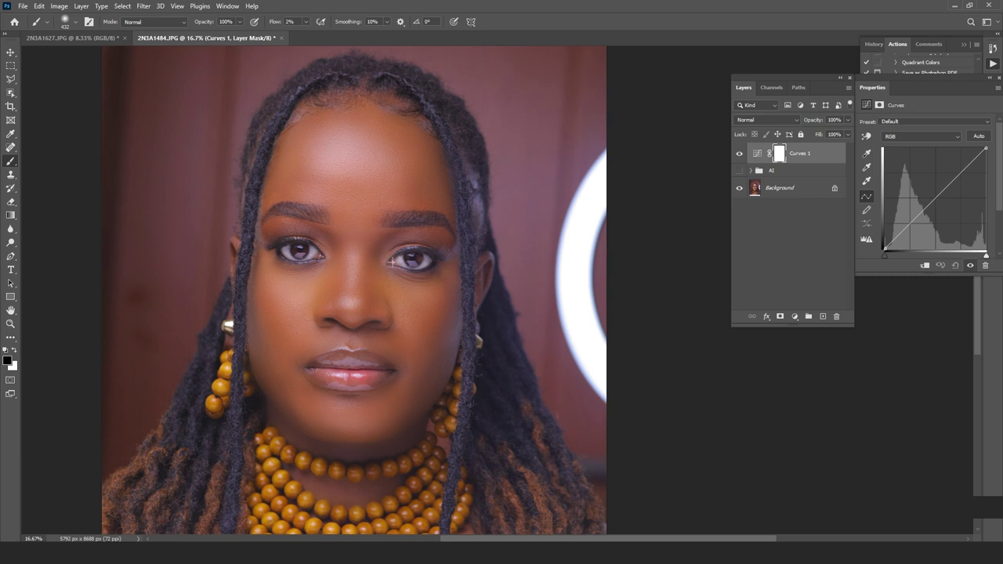
left_click(932, 202)
left_click_drag(931, 203, 940, 207)
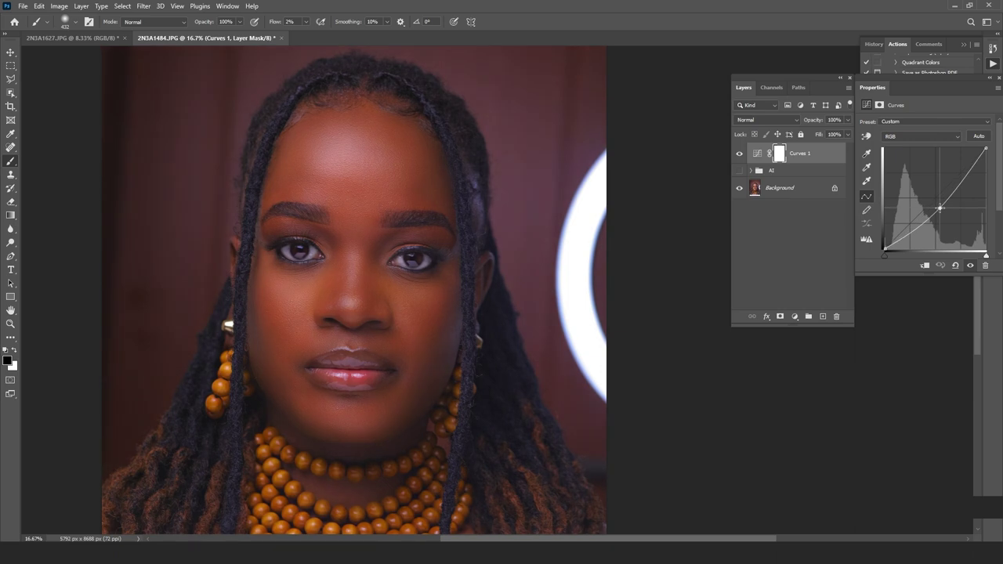
Rename the Curves 1 layer to SHADOWS
left_click(793, 153)
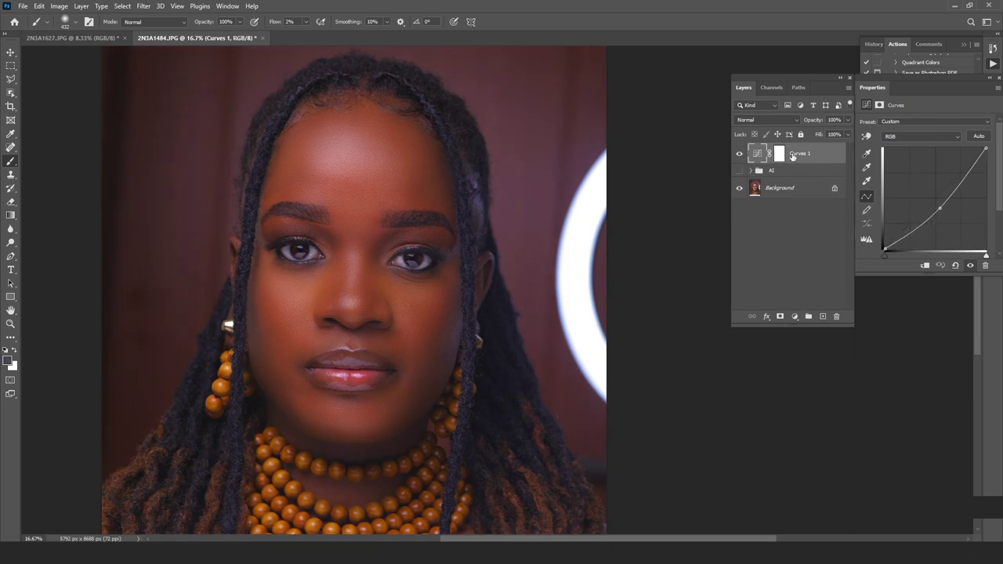
double_click(790, 151)
type("SHA")
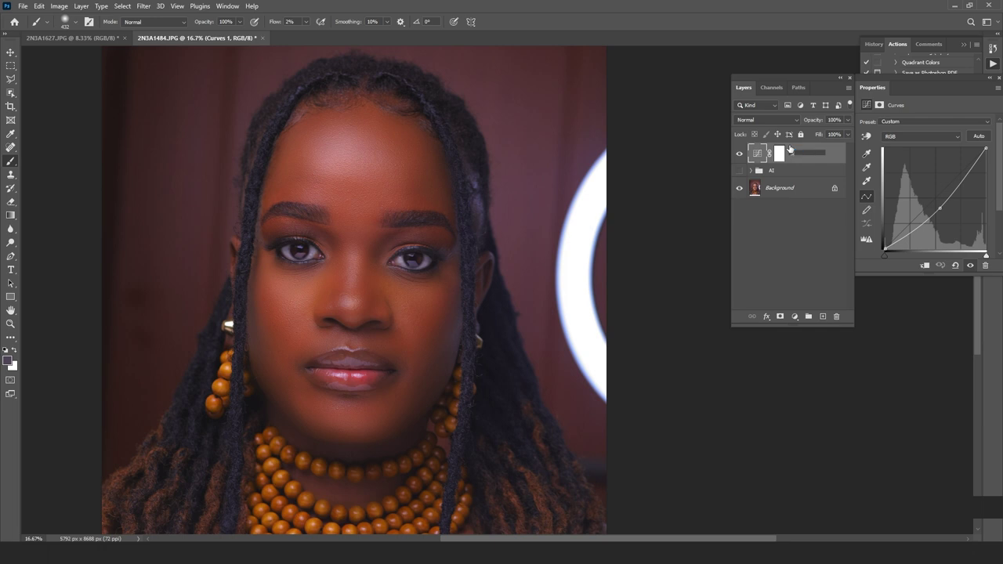
type("DOWS")
key("Return")
left_click(795, 317)
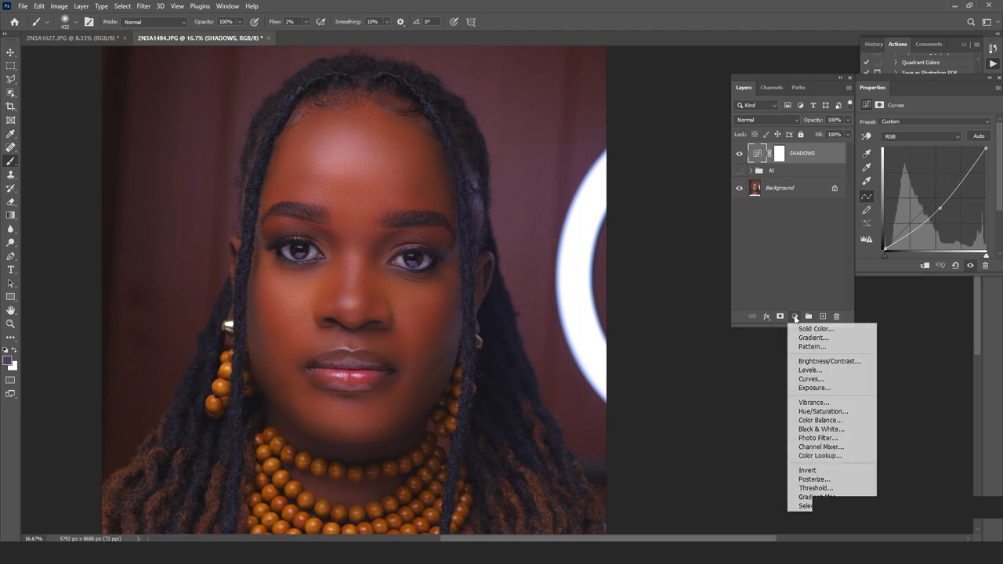
Add a second Curves adjustment layer and name it HIGHLIGHTS
left_click(818, 379)
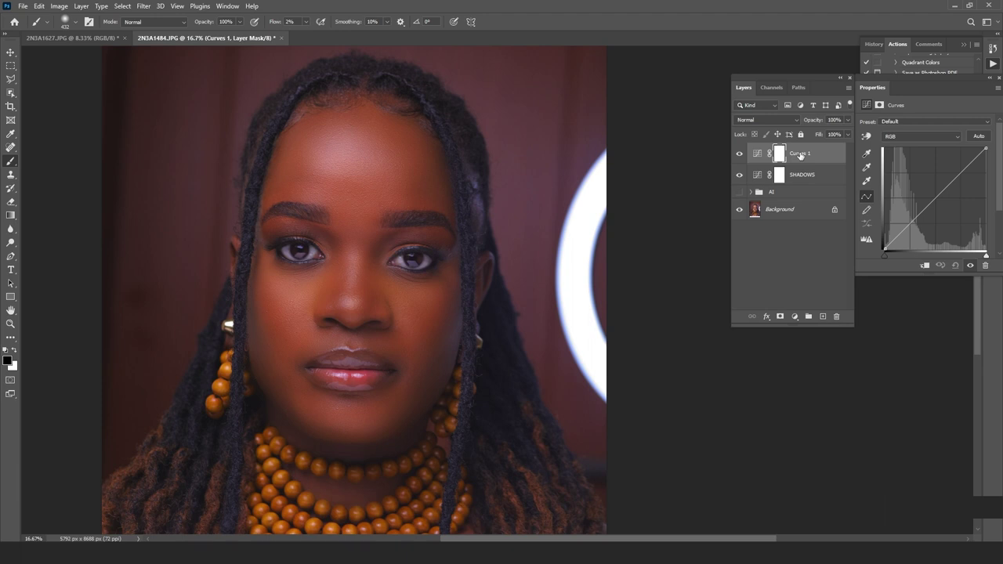
double_click(800, 153)
type("HIGHLIGHTS")
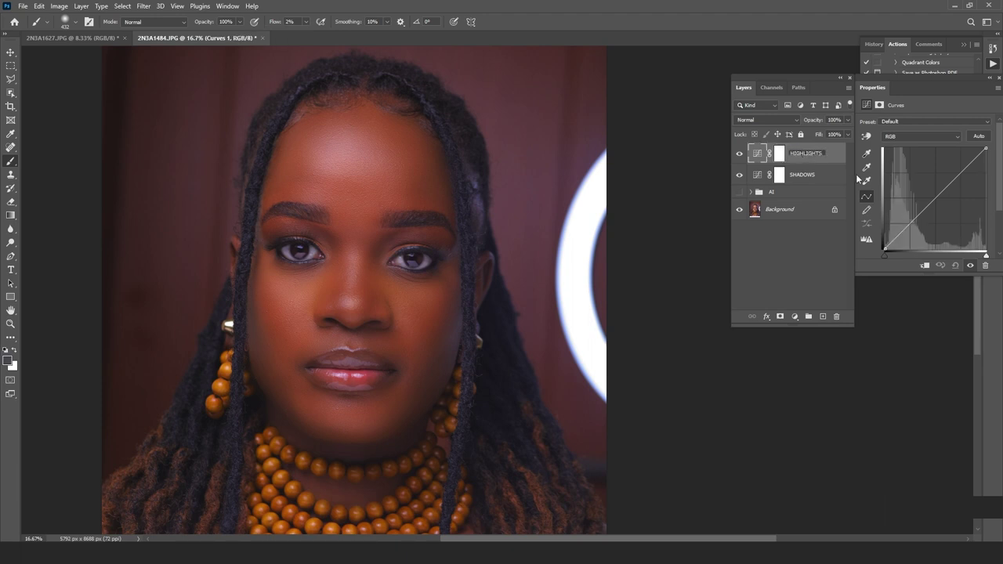
key("Return")
Raise an upper point on the HIGHLIGHTS curve to brighten the highlights
left_click(934, 197)
left_click_drag(934, 197, 938, 265)
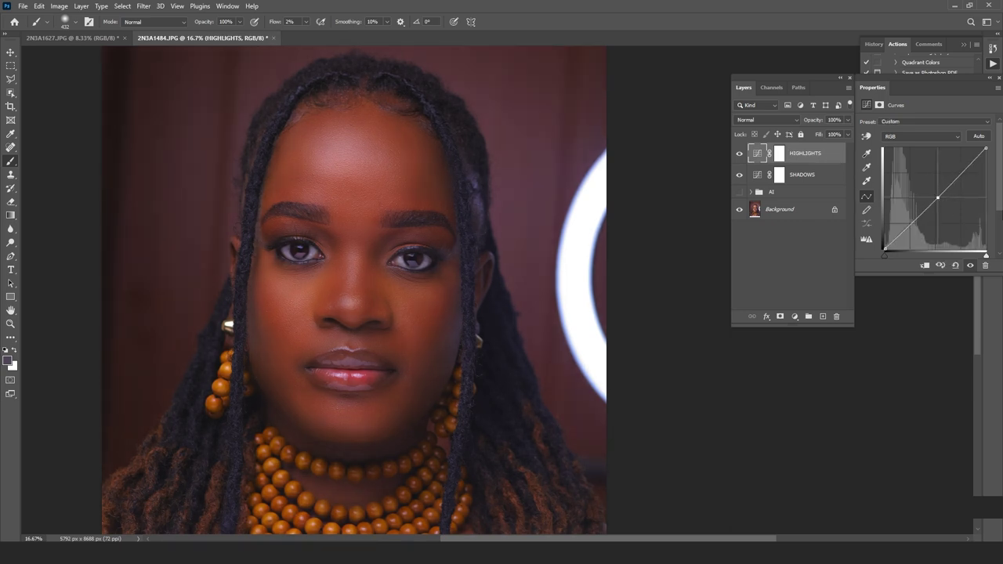
left_click(959, 170)
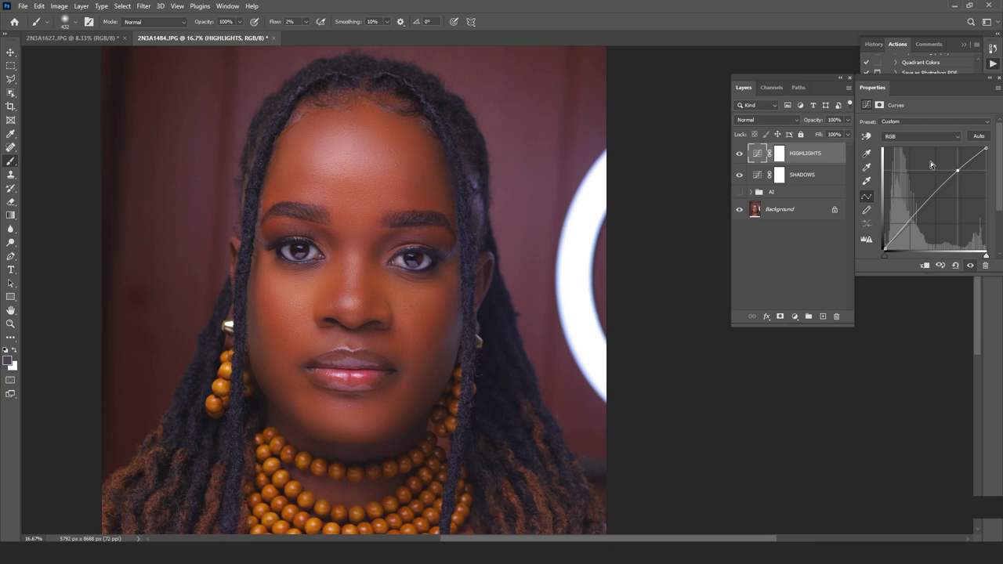
left_click_drag(958, 171, 955, 167)
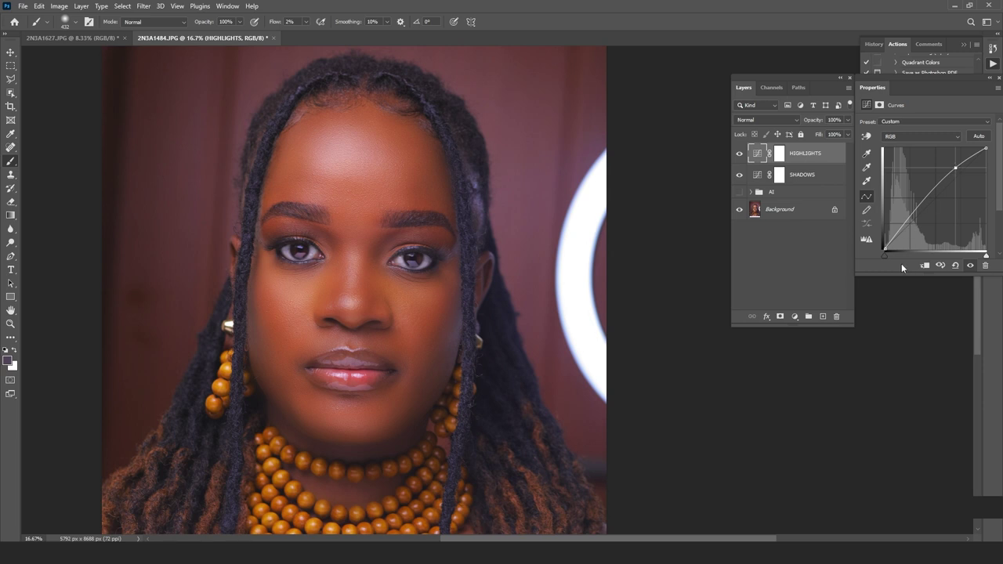
left_click(822, 176)
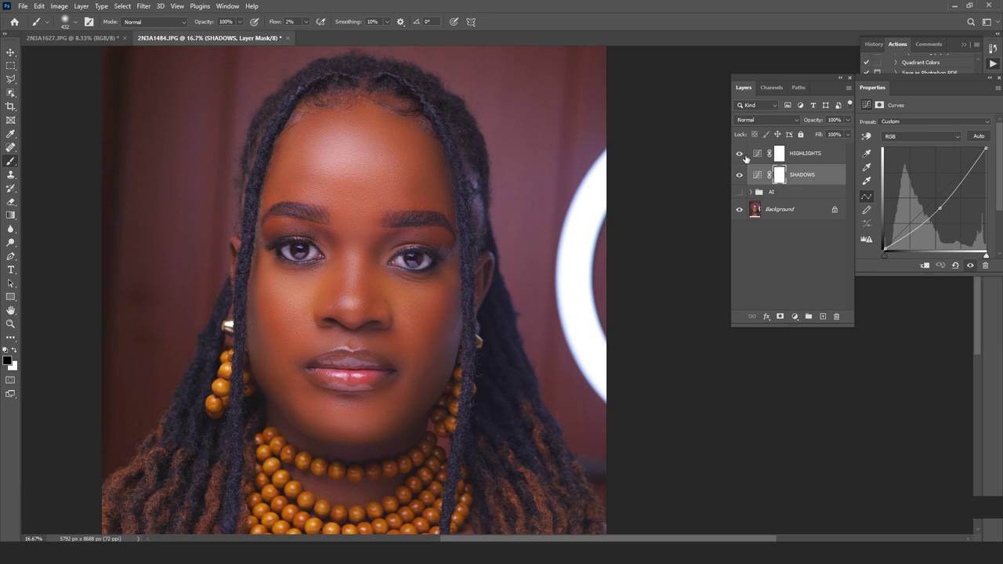
Hide HIGHLIGHTS and open the SHADOWS Layer Style blending options, moving the dialog off the face
left_click(738, 155)
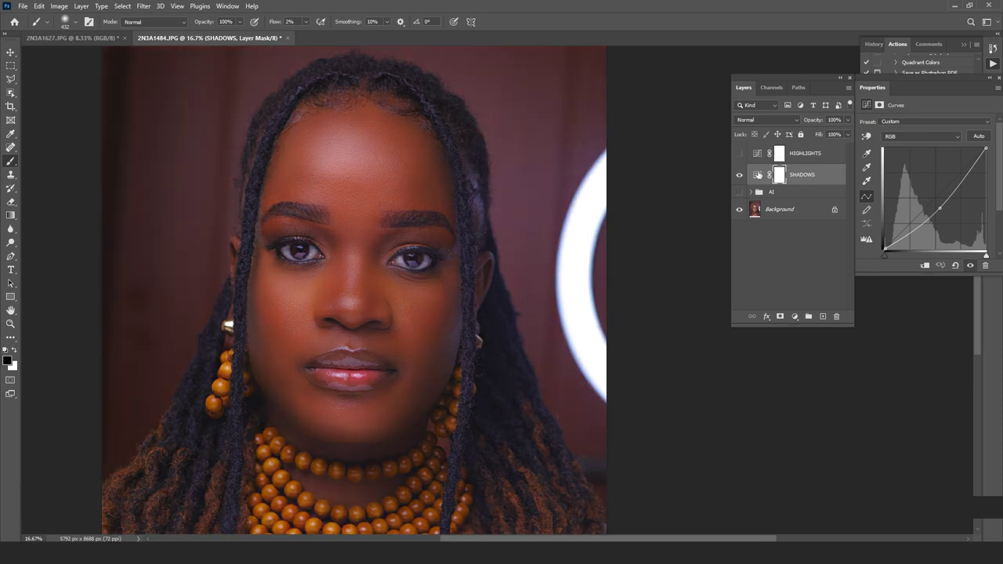
left_click(830, 180)
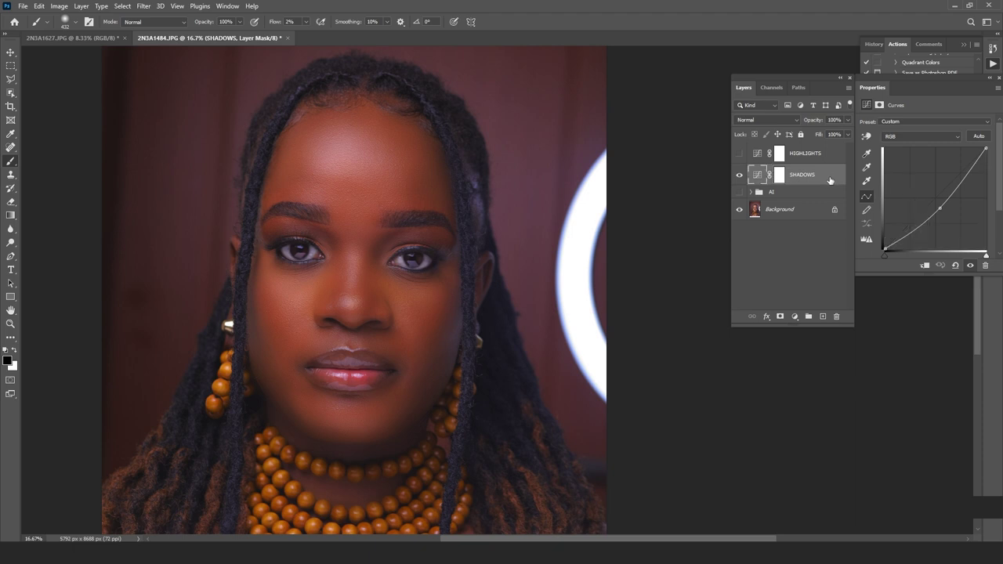
double_click(829, 177)
left_click_drag(761, 182, 738, 206)
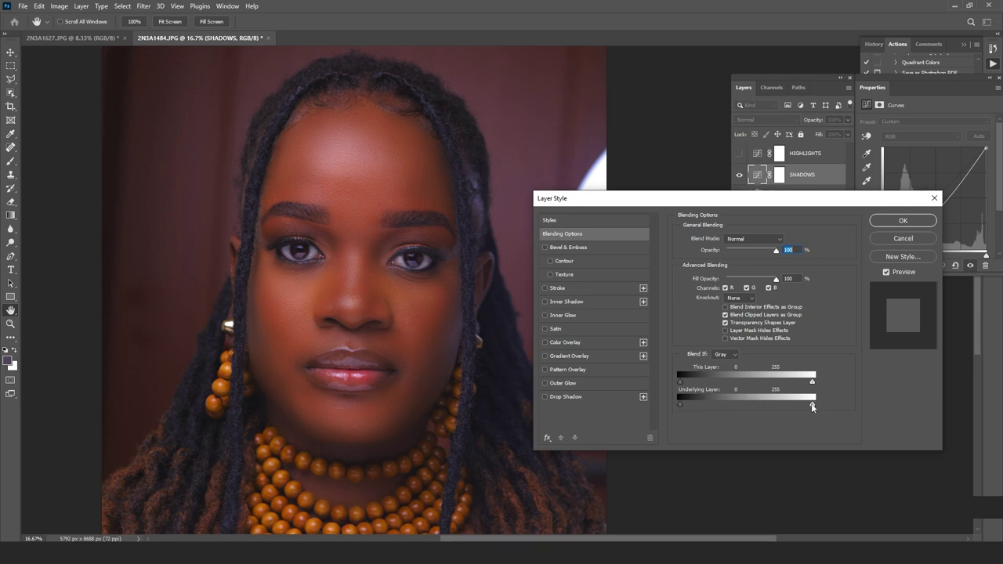
Limit SHADOWS to darker tones by splitting the Underlying Layer white slider to about 126/176
left_click_drag(811, 403, 757, 405)
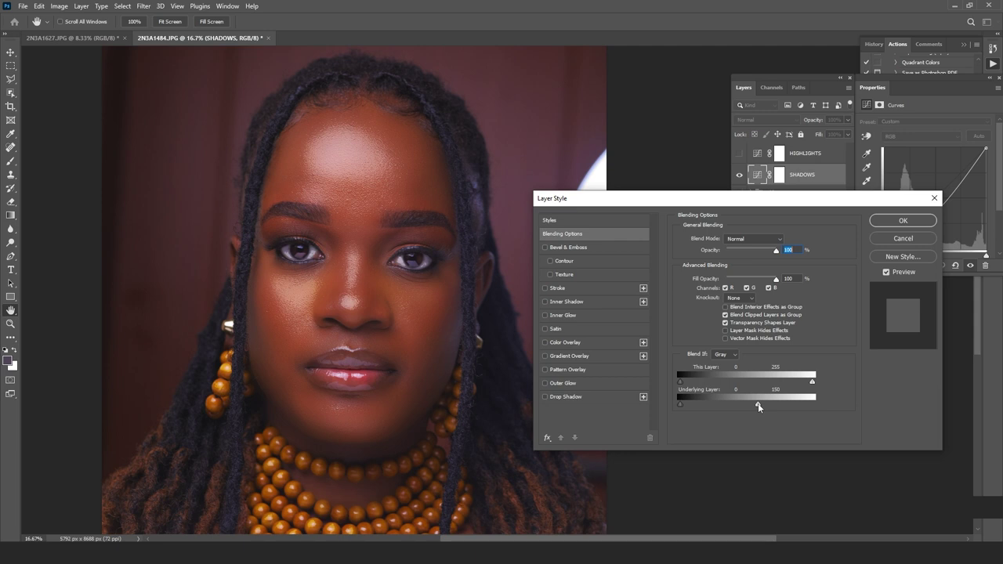
left_click_drag(756, 405, 755, 405)
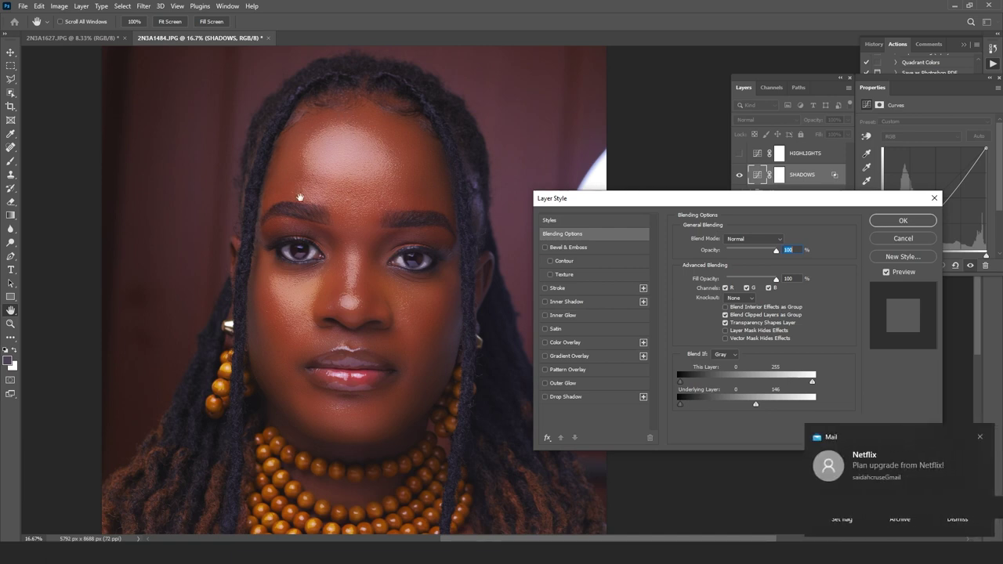
left_click(980, 437)
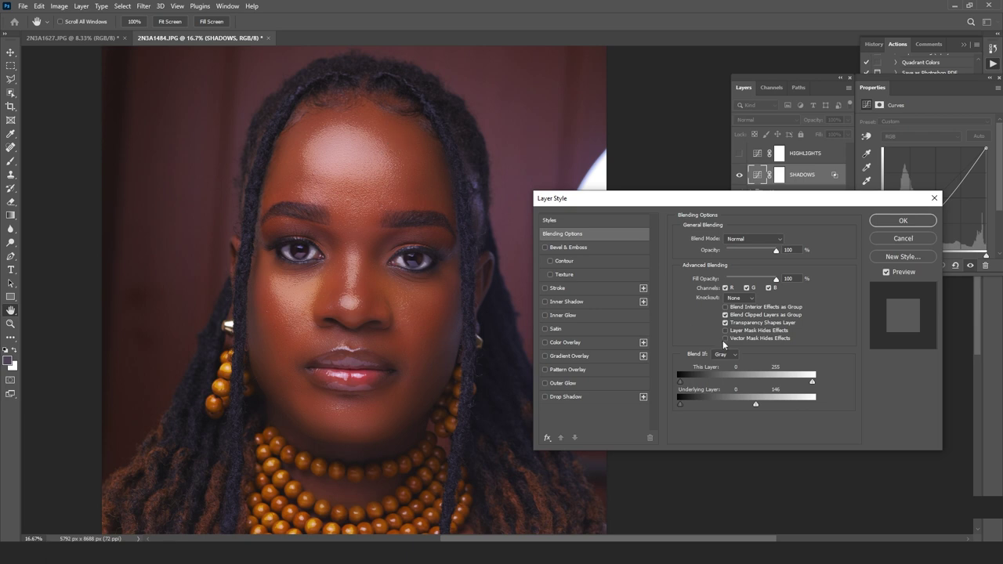
key("alt")
left_click_drag(754, 404, 746, 405)
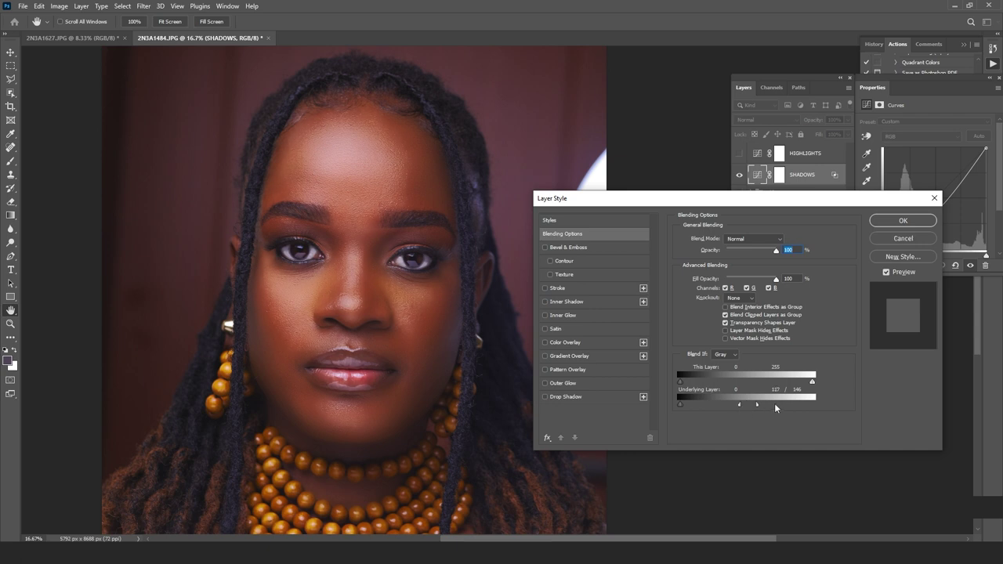
left_click_drag(766, 406, 763, 405)
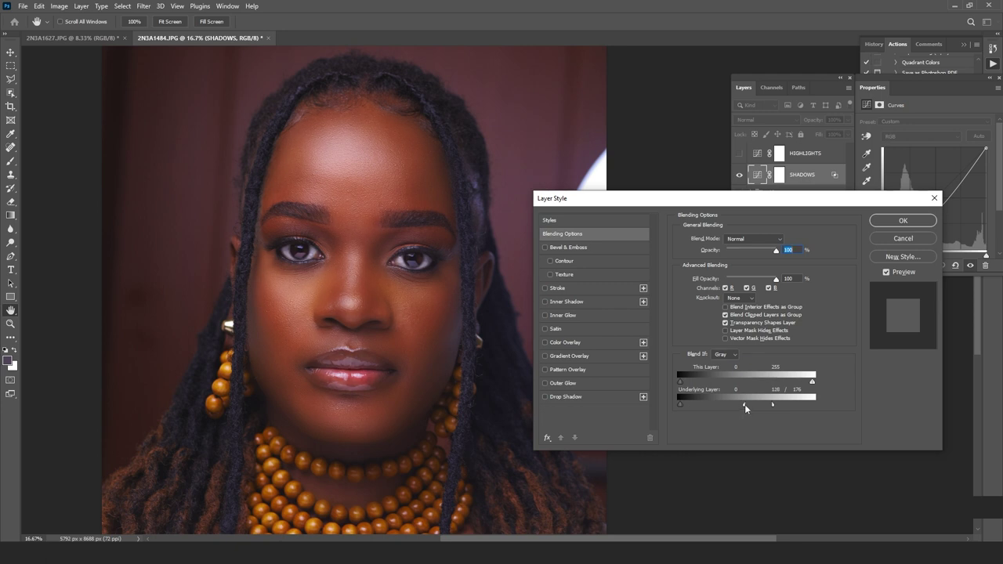
left_click(903, 223)
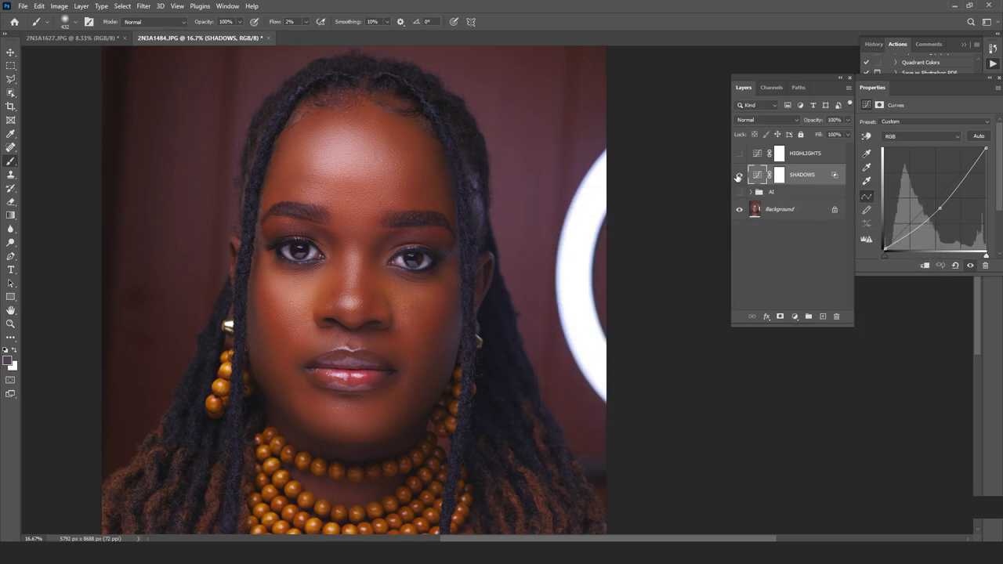
Toggle the SHADOWS curve off and on to compare the portrait
left_click(739, 177)
left_click(739, 177)
left_click(738, 177)
left_click(739, 177)
Show the HIGHLIGHTS curve again and open its Layer Style blending options
left_click(739, 154)
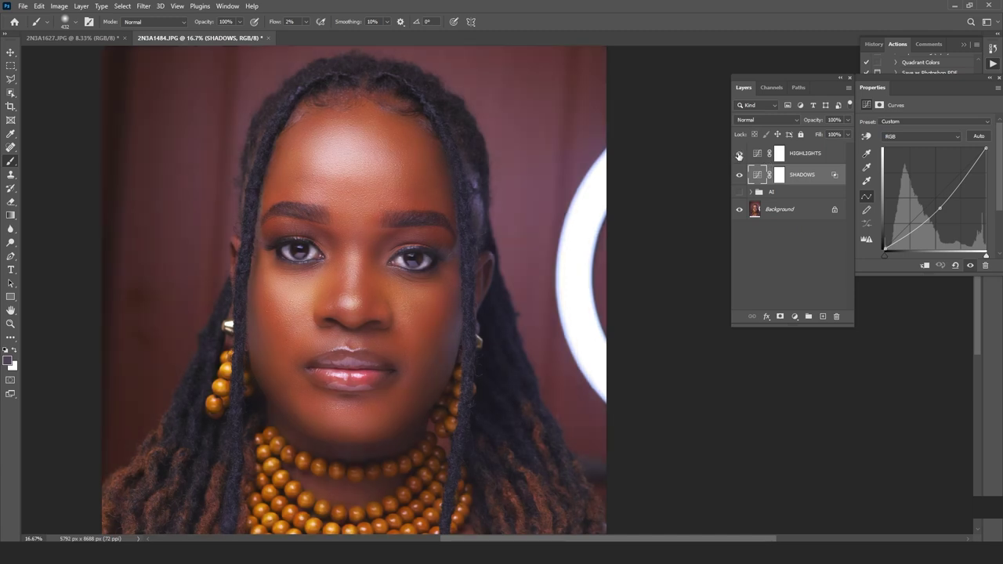
left_click(821, 159)
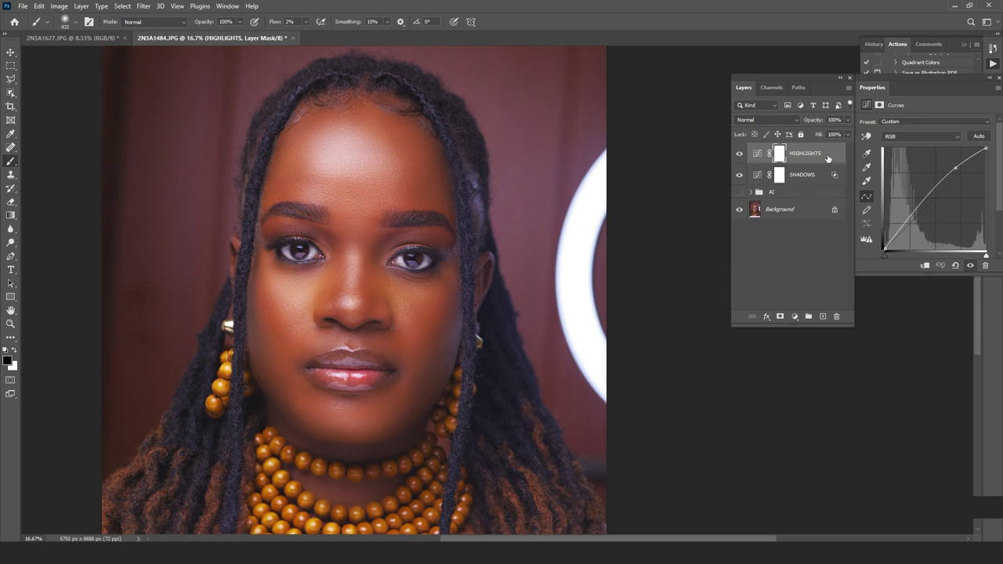
left_click(831, 158)
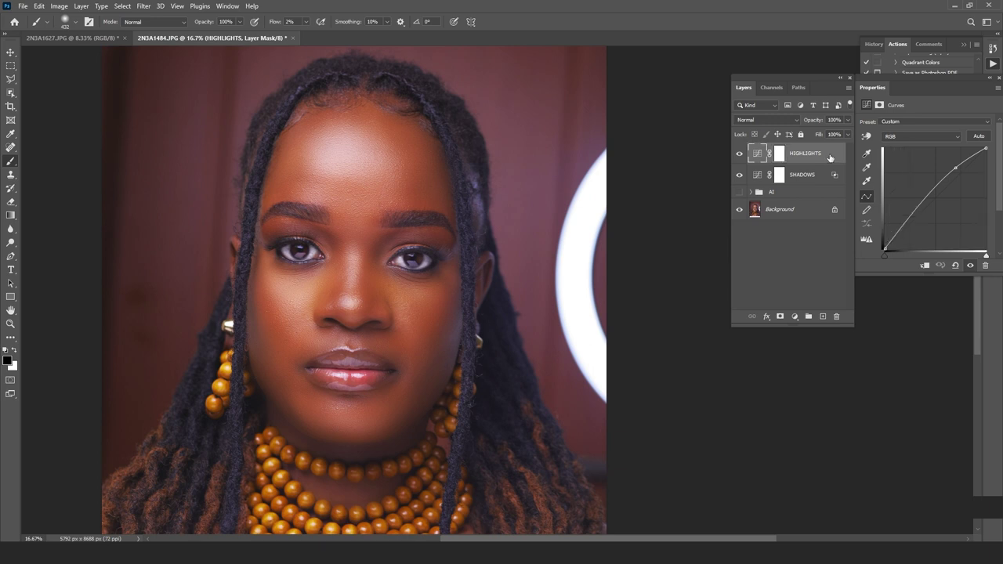
double_click(830, 158)
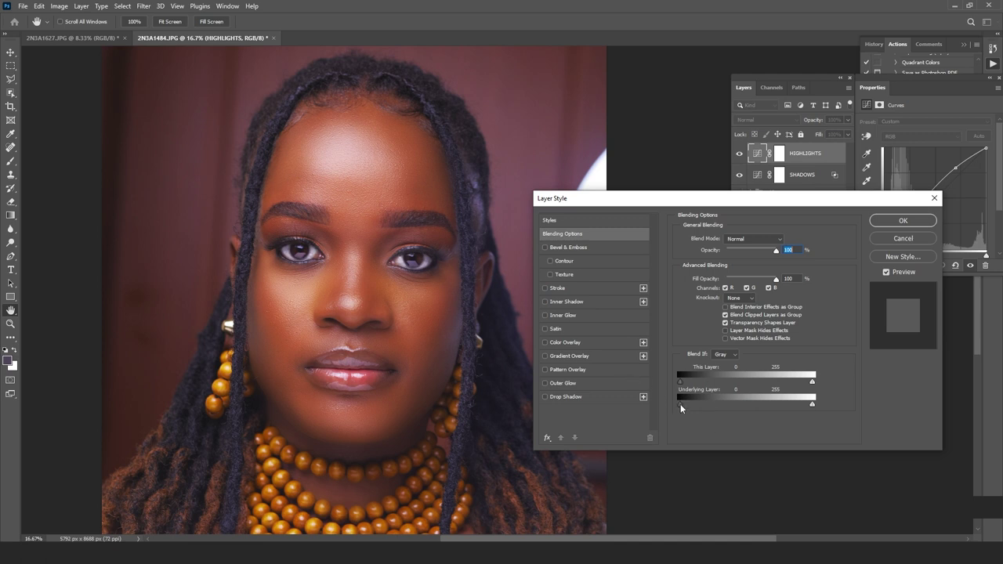
Split the HIGHLIGHTS Underlying Layer black slider to 79/158, then group both curves layers
left_click_drag(688, 404, 735, 407)
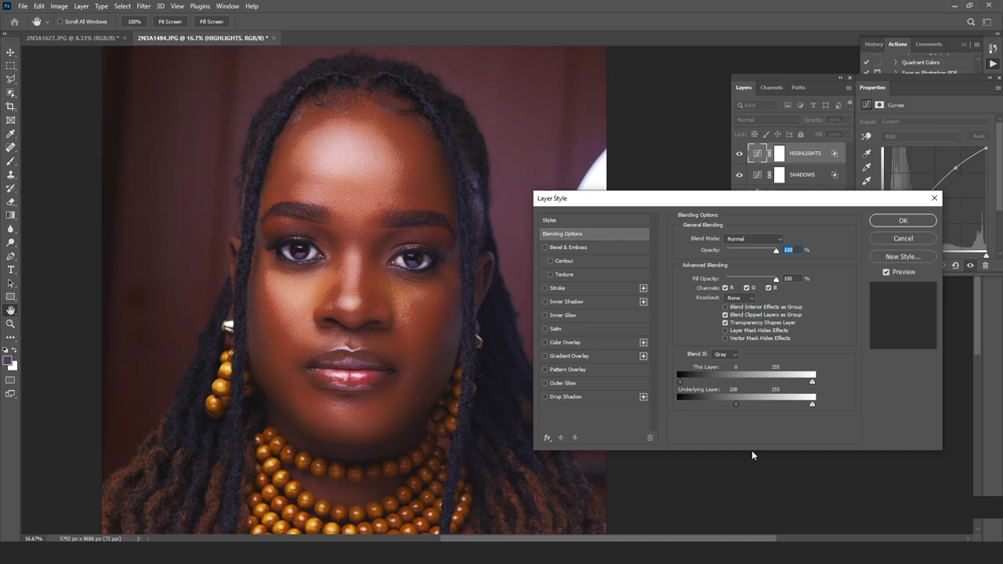
key("alt")
left_click_drag(738, 404, 747, 405)
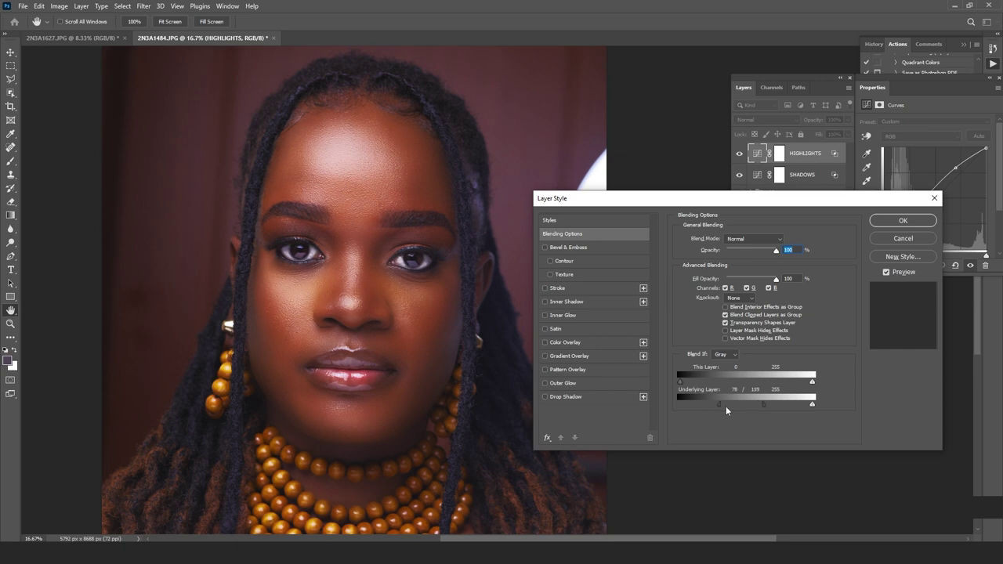
left_click_drag(723, 404, 762, 405)
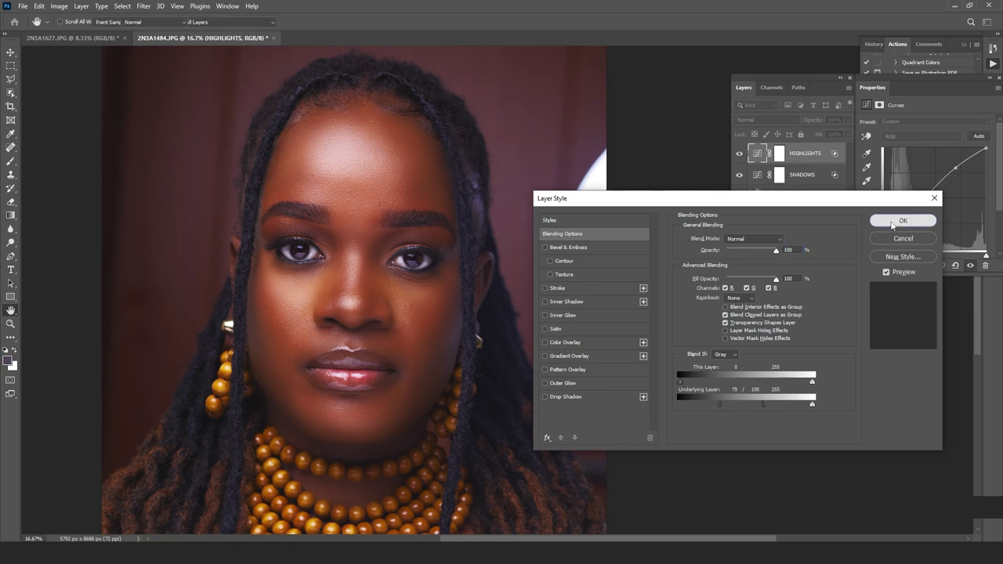
left_click(892, 224)
key("b")
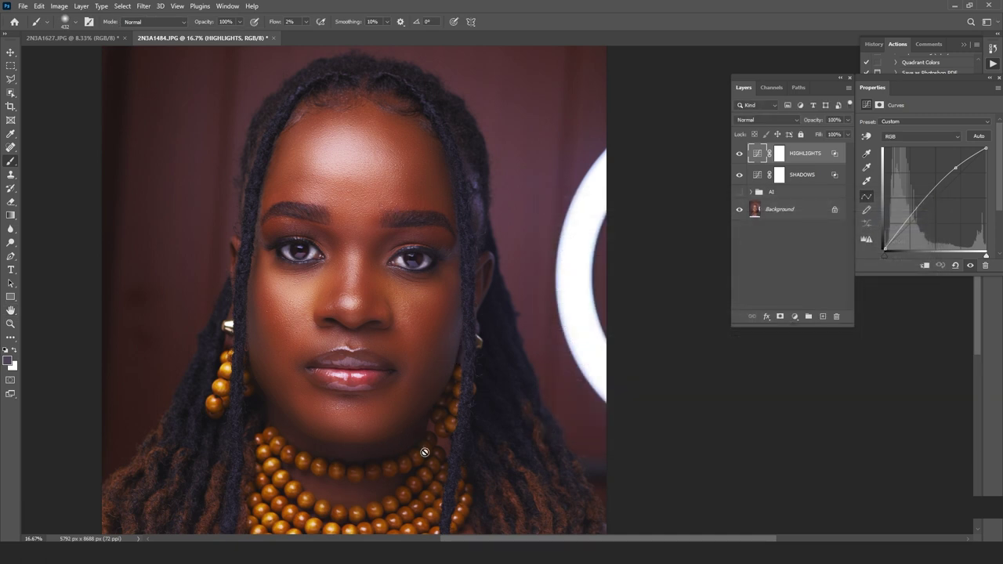
left_click(811, 176, "shift")
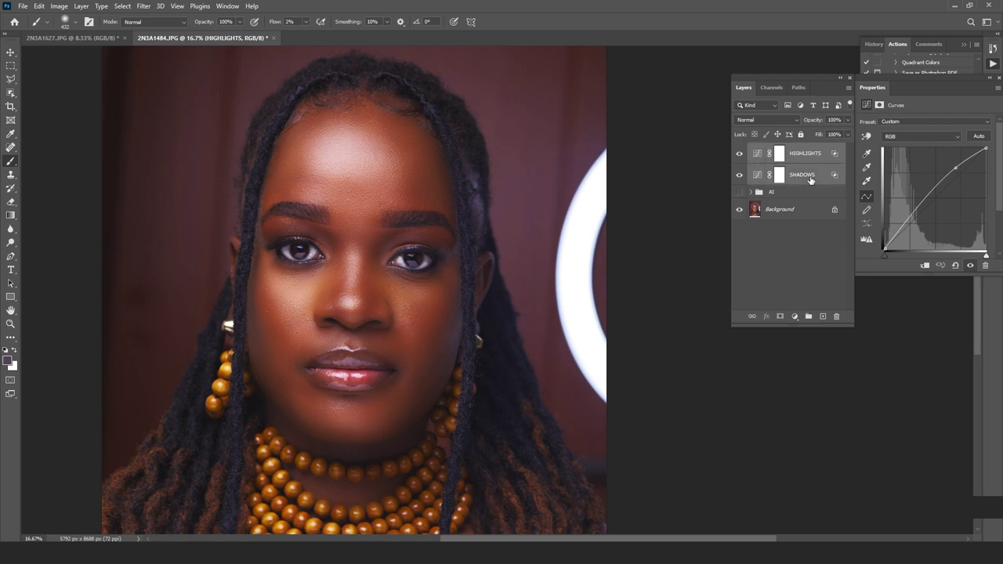
left_click_drag(811, 158, 809, 316)
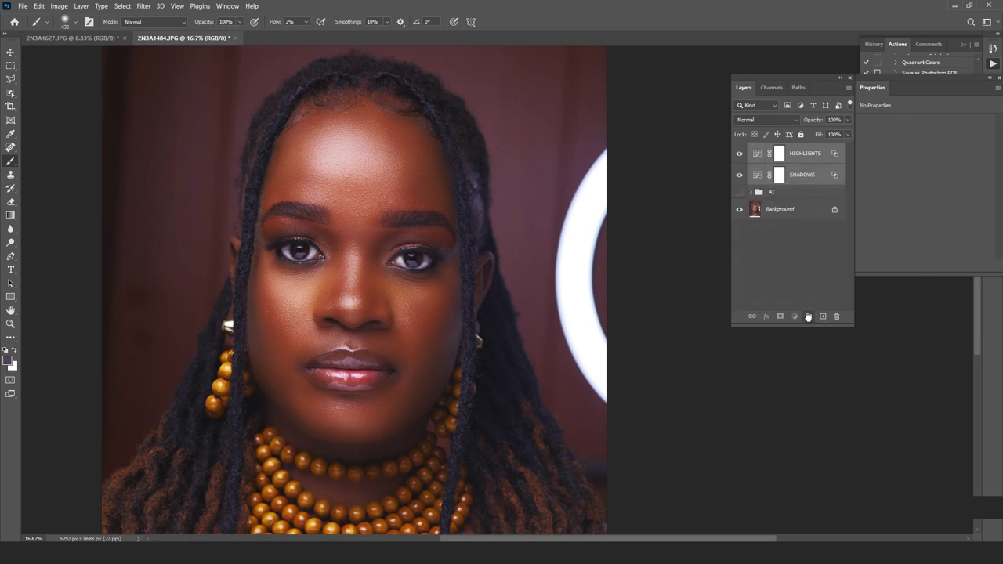
Rename the new group of curves layers to CAD
double_click(774, 149)
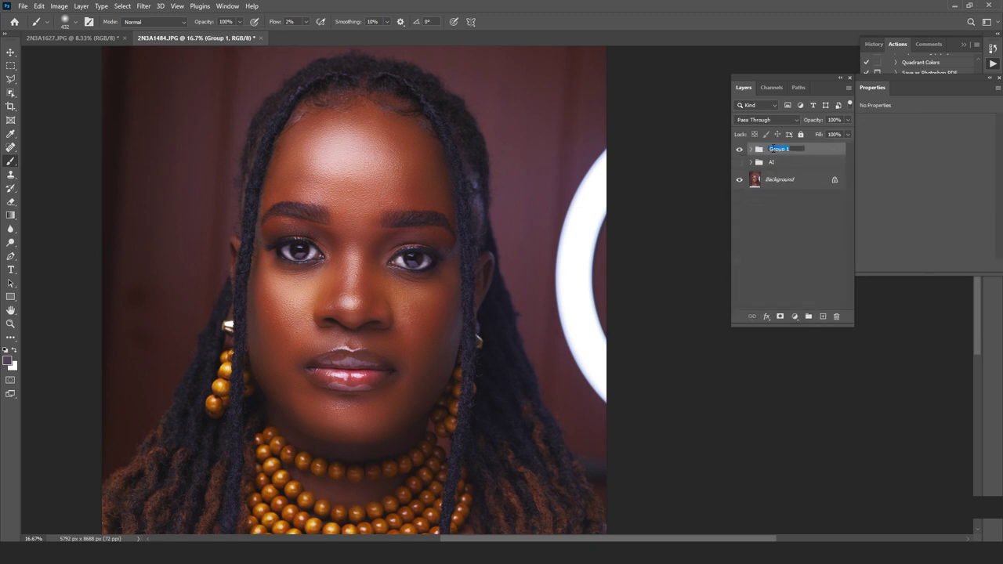
type("d")
left_click(739, 149)
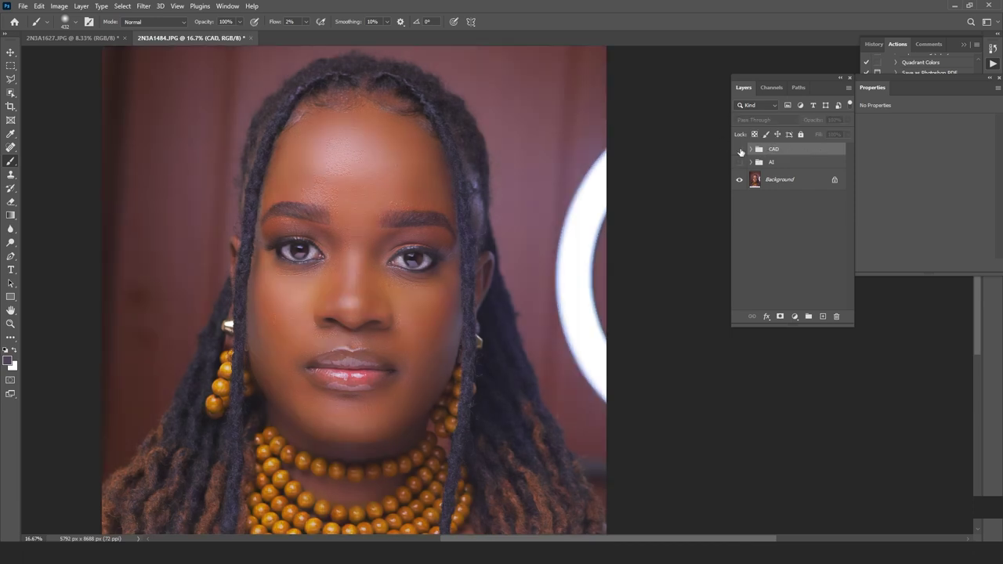
Compare the photo with and without CAD, then add a white layer mask
left_click(740, 150)
left_click(740, 149)
left_click(740, 150)
left_click(740, 150)
left_click(740, 149)
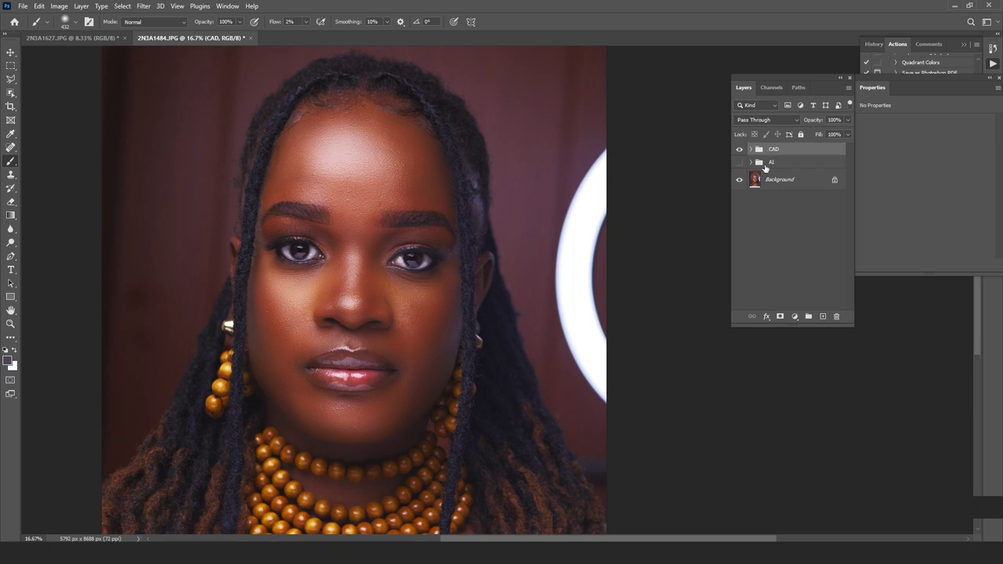
left_click(780, 317)
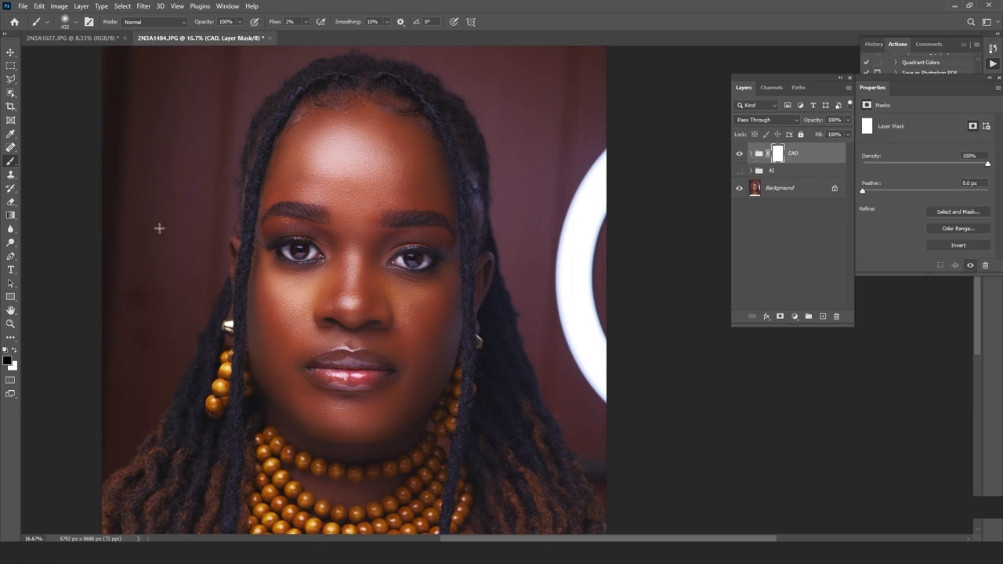
Zoom in on the left eye and set the brush to 306 px at 100% flow
left_click(10, 324)
left_click(290, 245)
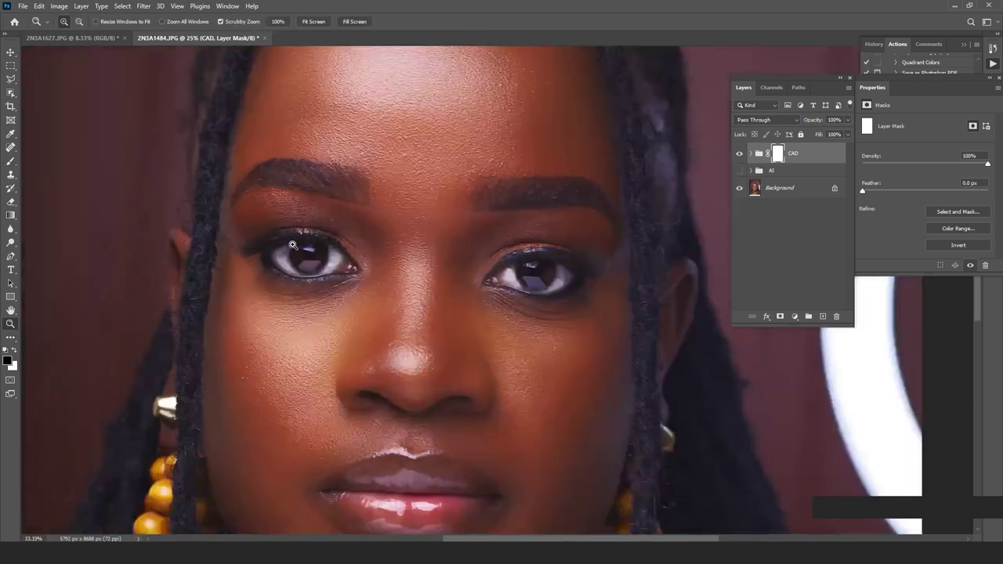
left_click(290, 245)
left_click(11, 161)
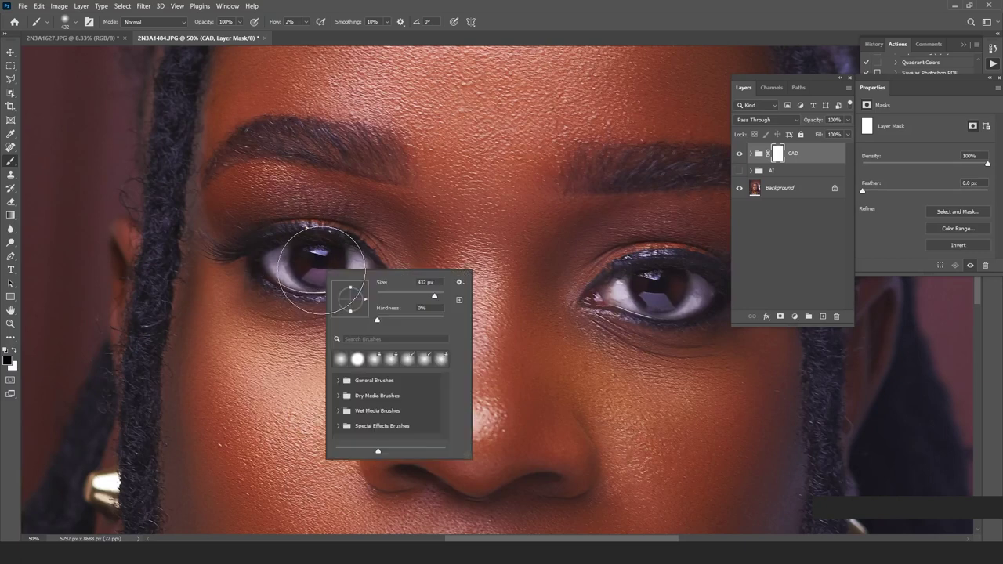
right_click(391, 283)
left_click_drag(428, 298, 421, 298)
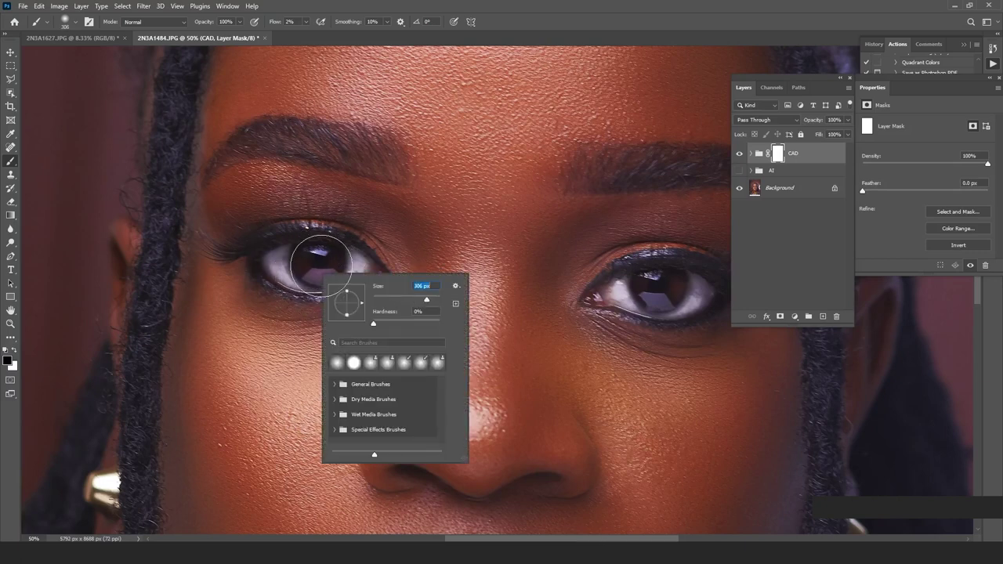
key("Return")
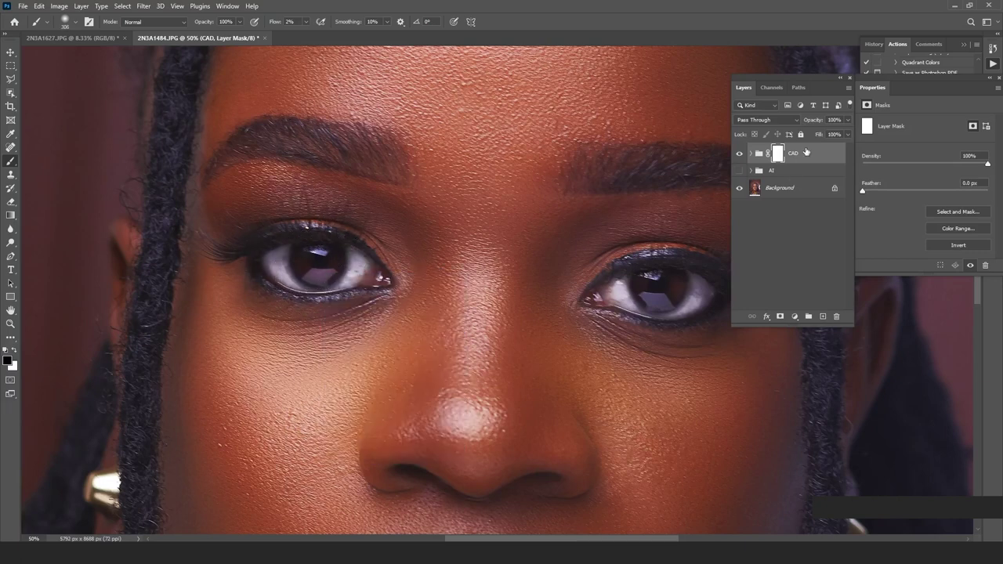
key("shift+0")
Paint black on the CAD mask over the whites of both eyes
mouse_move(266, 262)
left_mouse_down()
mouse_move(358, 278)
mouse_move(345, 274)
left_mouse_up()
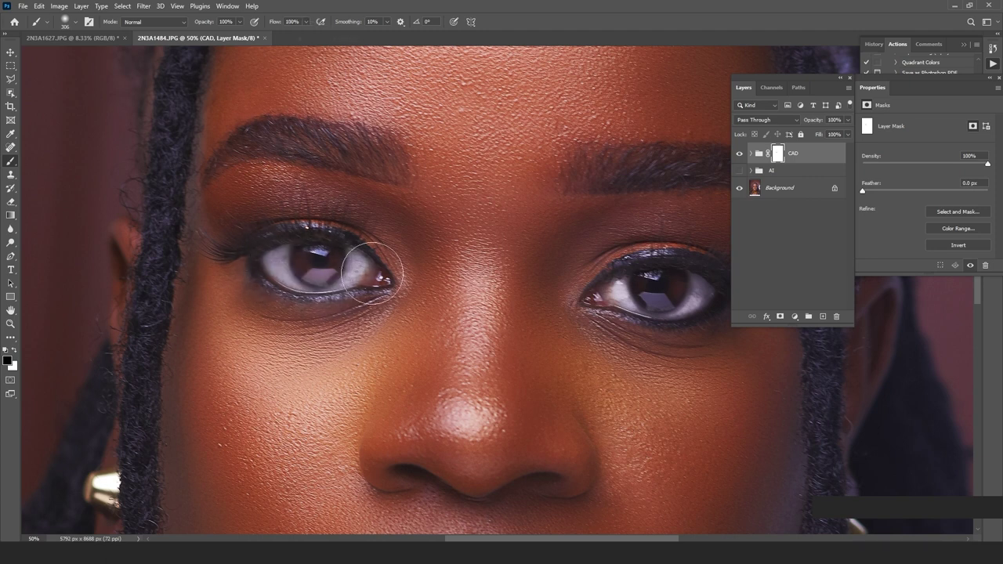
mouse_move(656, 291)
left_mouse_down()
mouse_move(739, 290)
mouse_move(563, 277)
left_mouse_up()
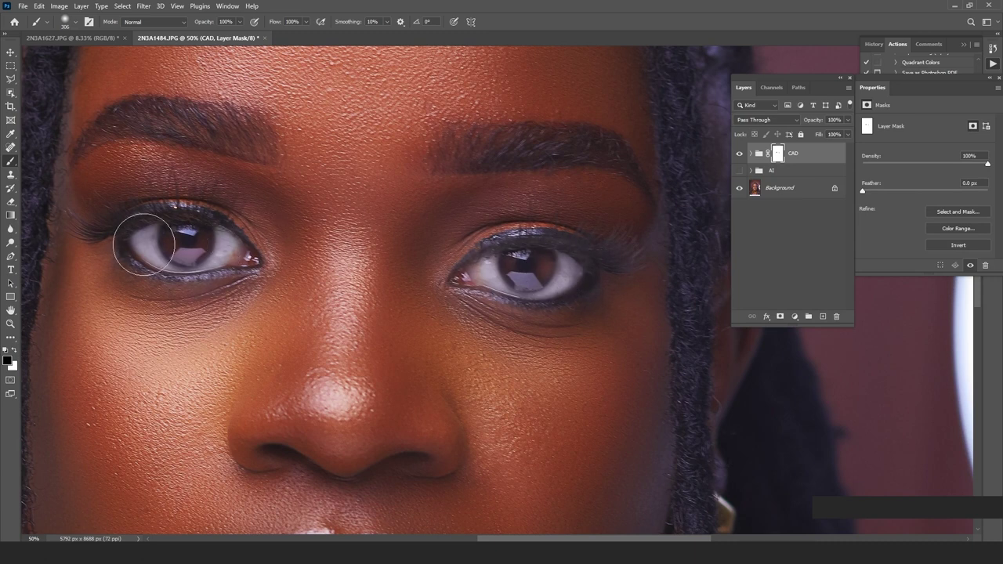
left_click(10, 324)
left_click(345, 210, "alt")
left_click(347, 210, "alt")
left_click(346, 210, "alt")
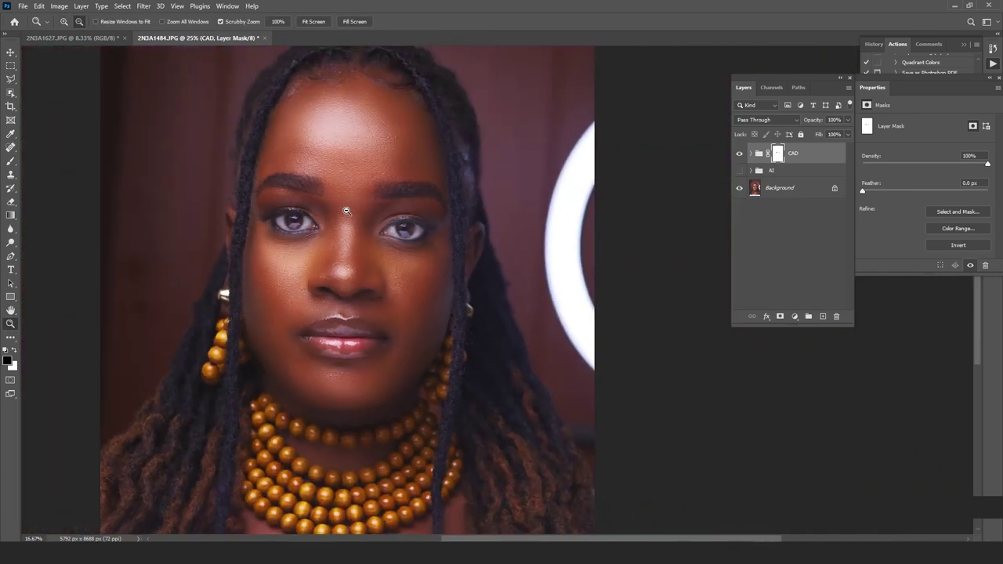
left_click(329, 209, "alt")
left_click(314, 207, "alt")
left_click(302, 205)
left_click(293, 204)
left_click(293, 204)
Paint white on the CAD mask under the left eye to restore the effect
key("x")
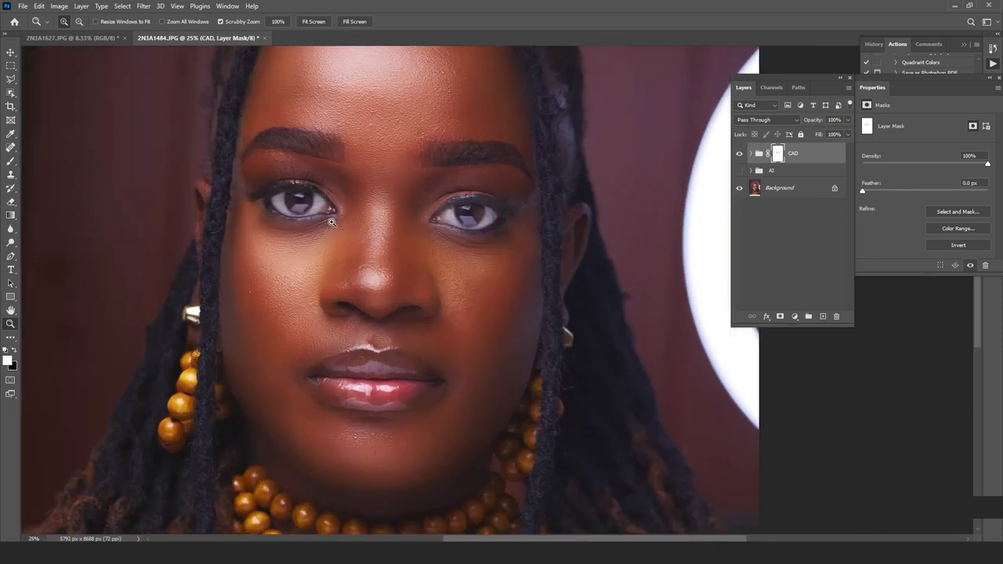
left_click(14, 349)
key("b")
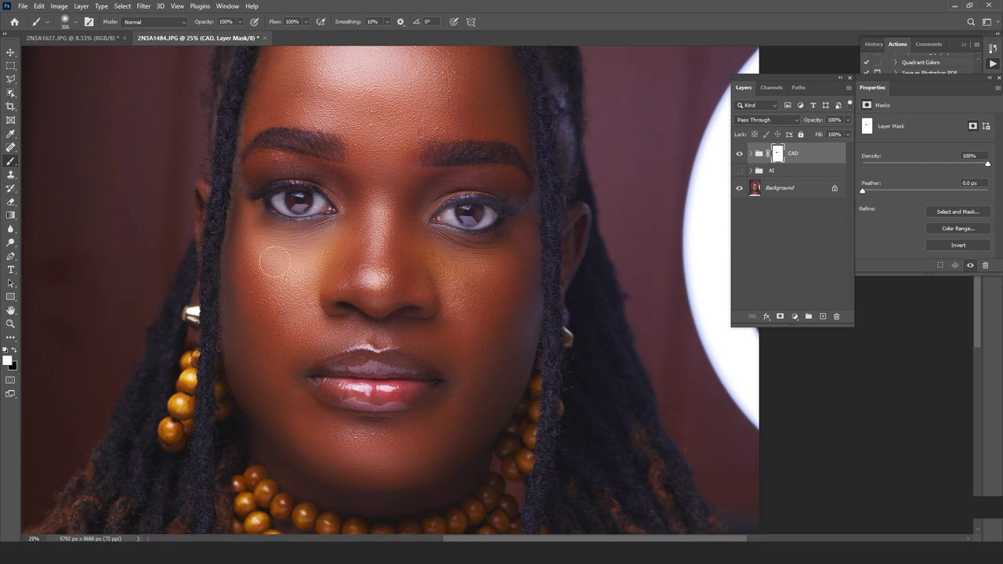
key("x")
left_click_drag(304, 232, 338, 232)
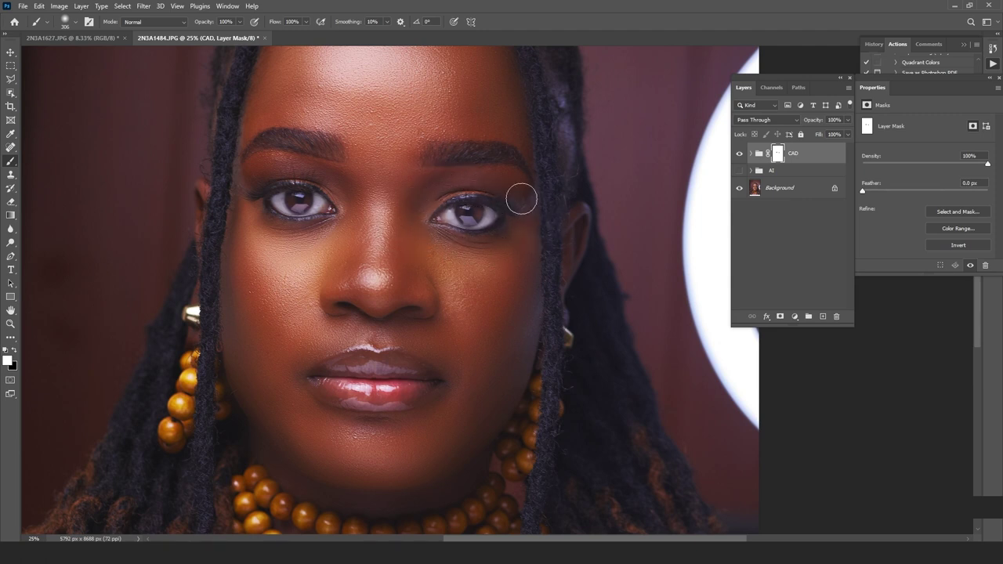
key("z")
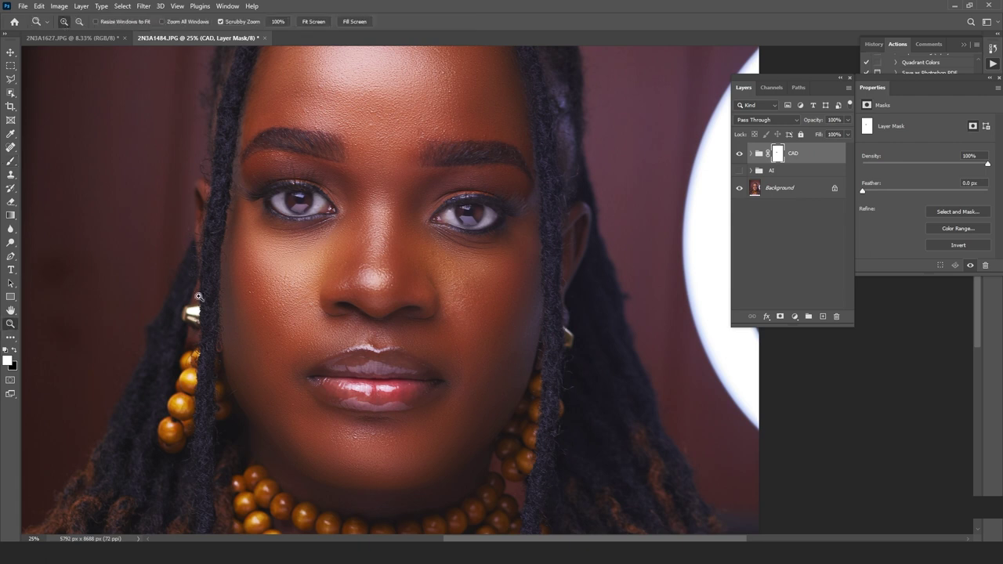
left_click(420, 249, "alt")
left_click(456, 246, "alt")
left_click(456, 247, "alt")
left_click(456, 246)
left_click(454, 286)
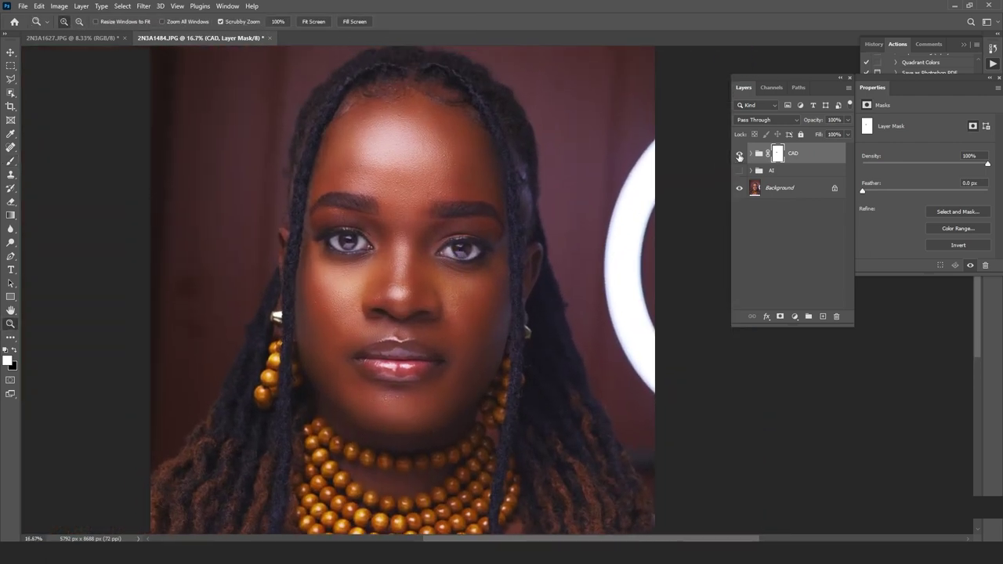
Set the CAD group's opacity to 55% and compare it on and off
left_click(848, 120)
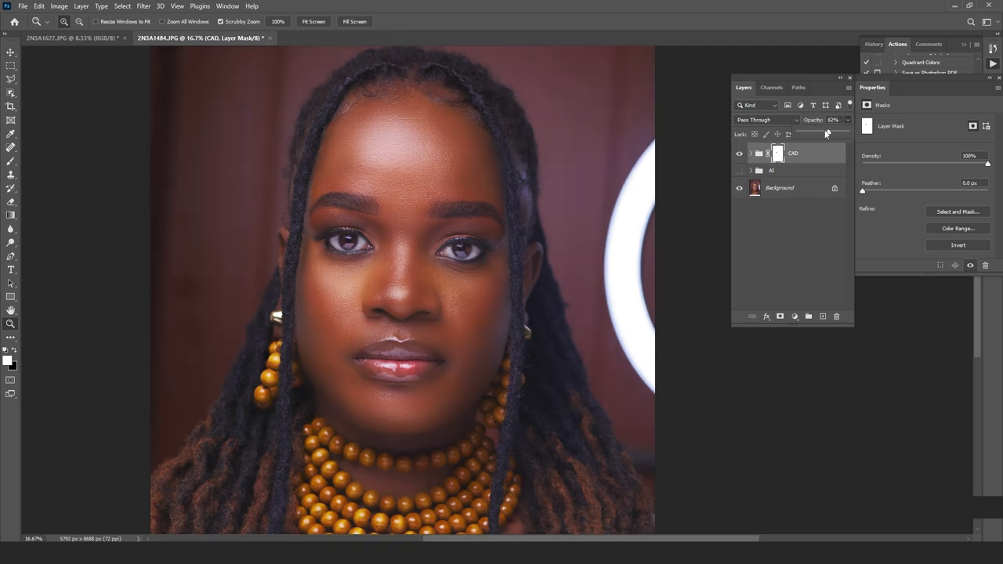
left_click_drag(826, 130, 824, 132)
left_click(741, 155)
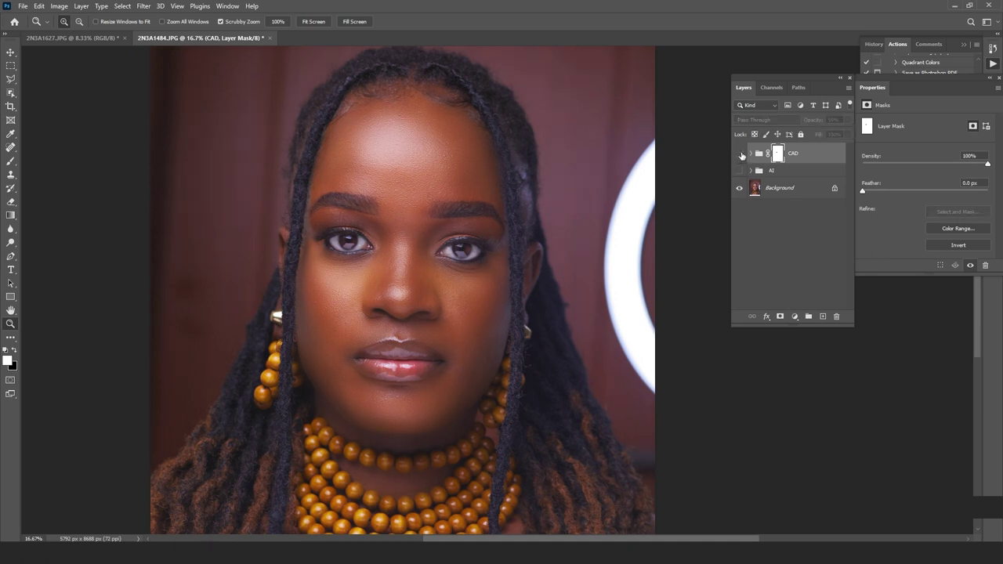
left_click(741, 155)
left_click(740, 155)
left_click(741, 155)
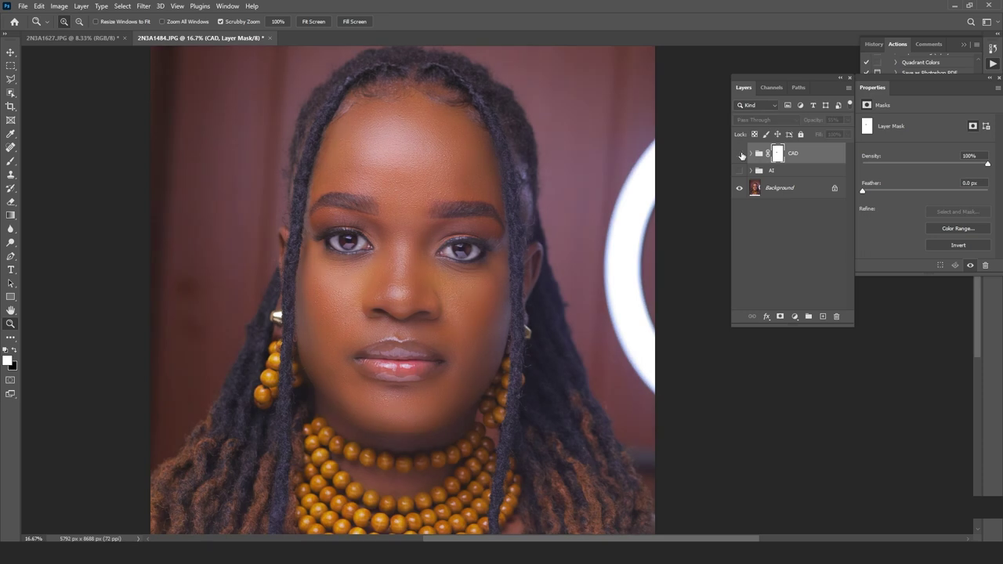
left_click(740, 155)
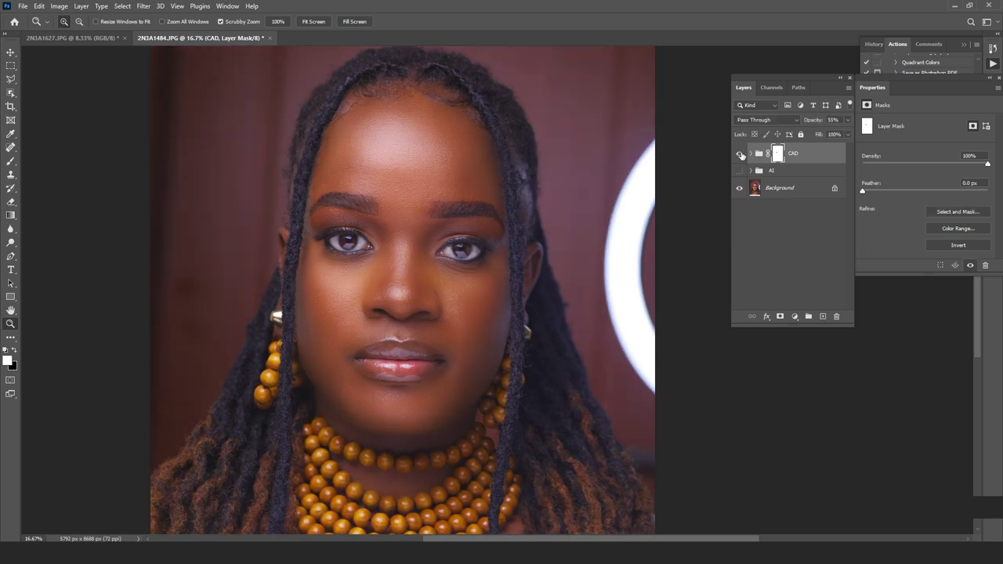
Toggle the AI group's retouch to compare, leaving it visible
left_click(739, 172)
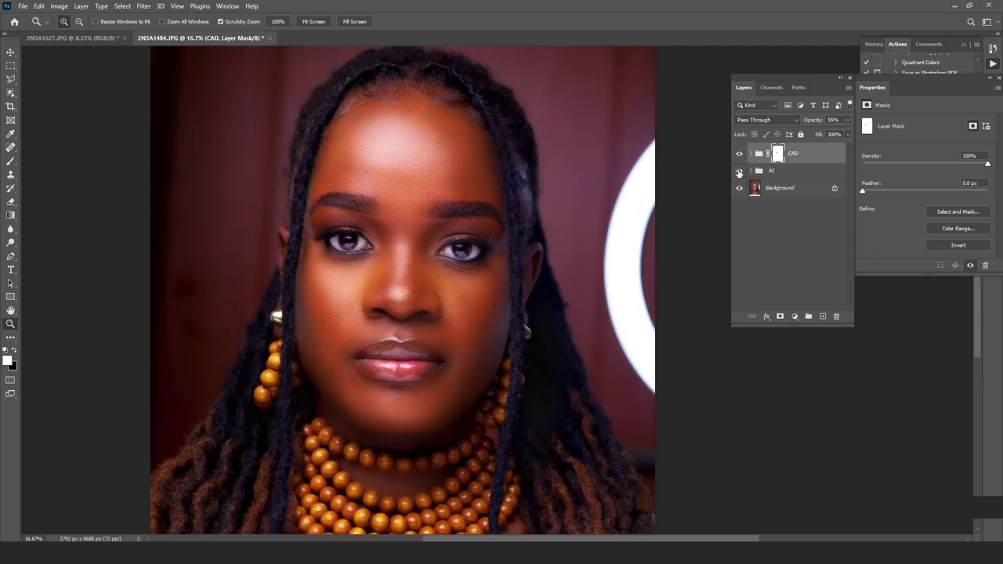
left_click(739, 172)
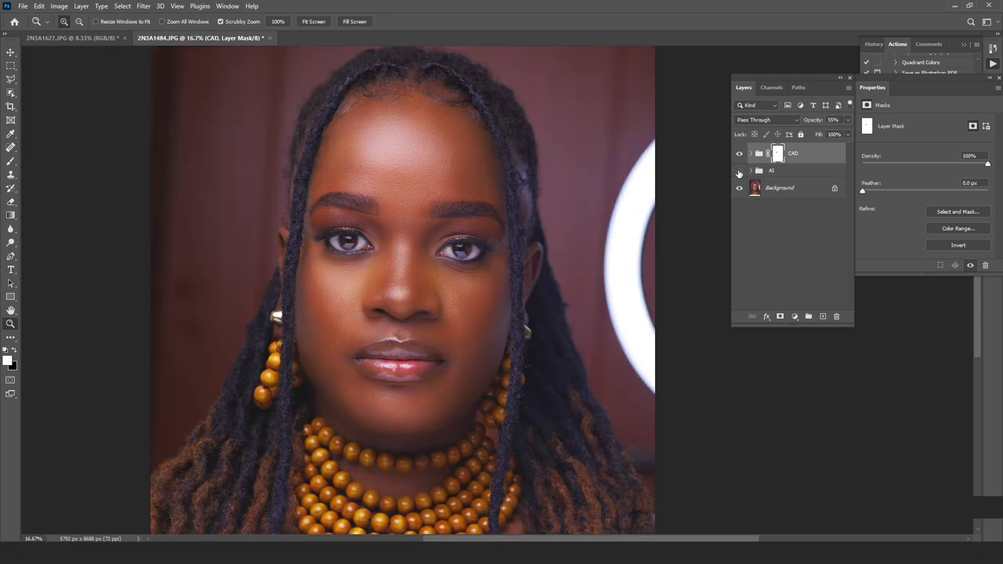
left_click(739, 172)
left_click(739, 172)
left_click(739, 173)
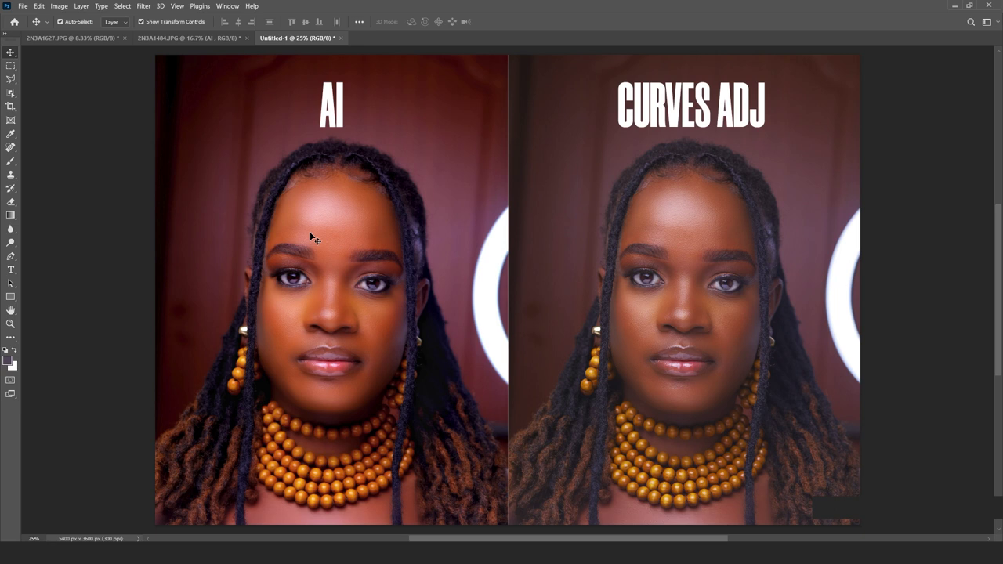
Zoom in on the left face's forehead in the comparison document
left_click(10, 324)
left_click(328, 240)
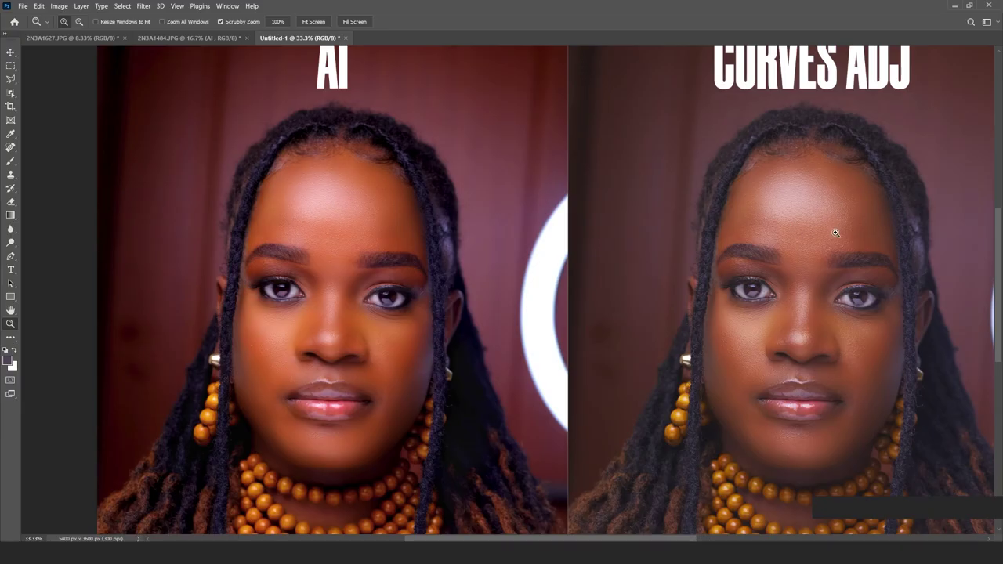
Scroll-zoom in on the Untitled-1 side-by-side AI and CURVES ADJ comparison
scroll(808, 217, "up", 5)
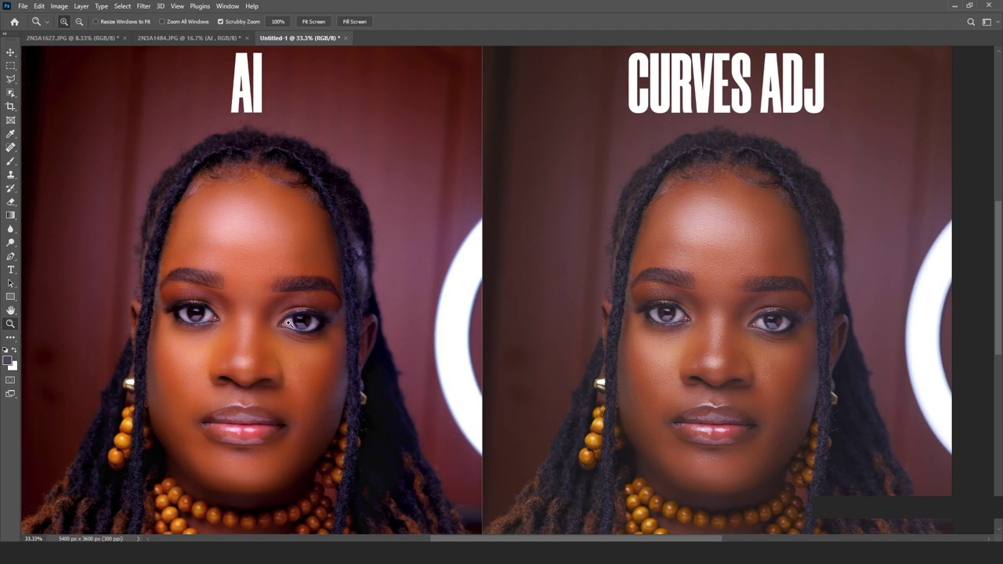
left_click_drag(318, 343, 341, 272)
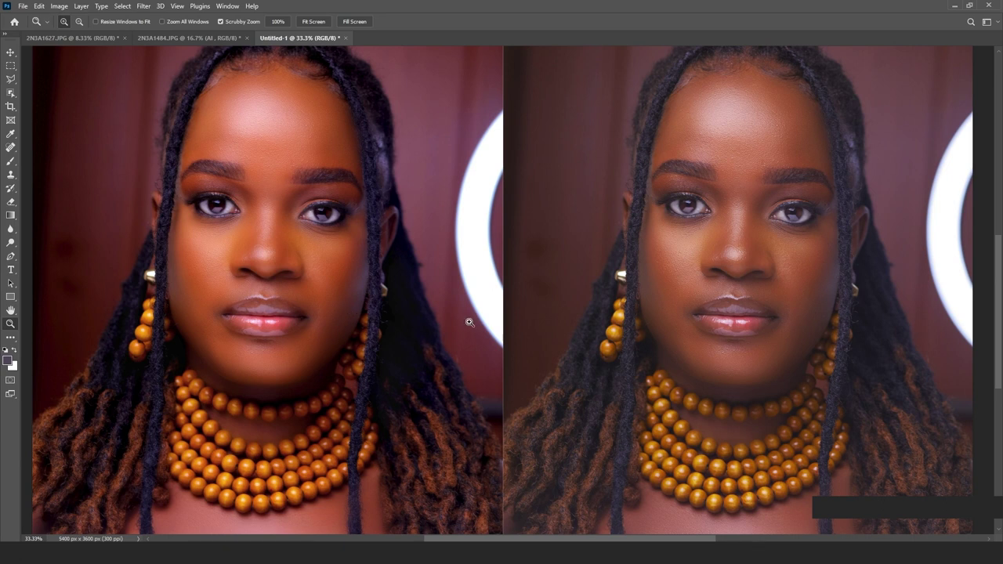
scroll(512, 254, "up", 2)
left_click(496, 265, "alt")
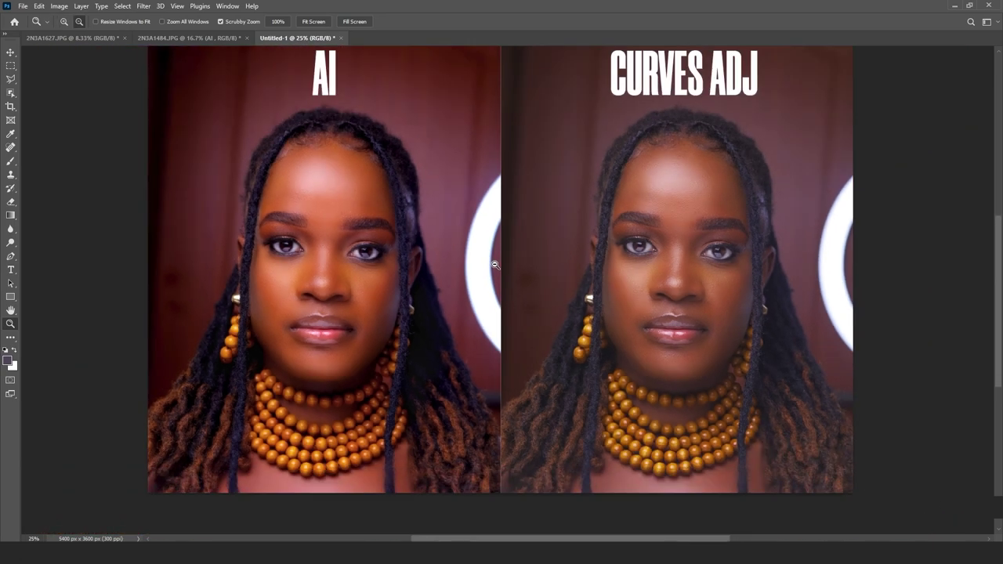
left_click_drag(577, 206, 580, 218)
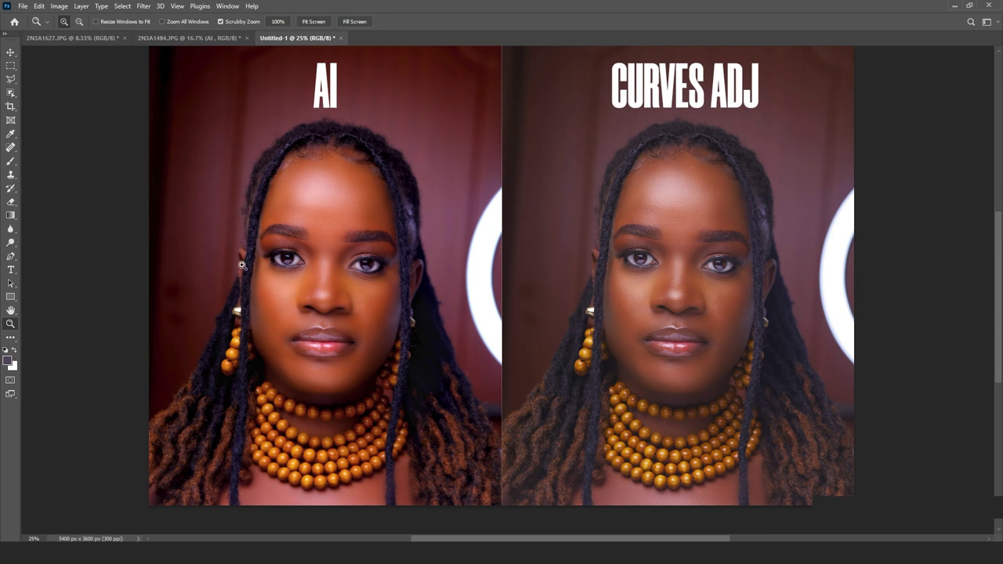
left_click(378, 267)
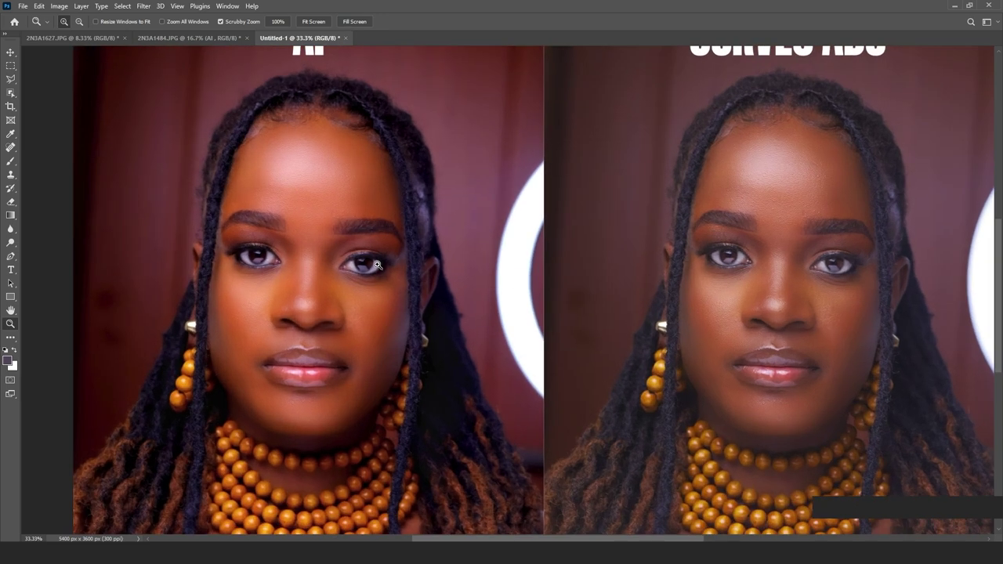